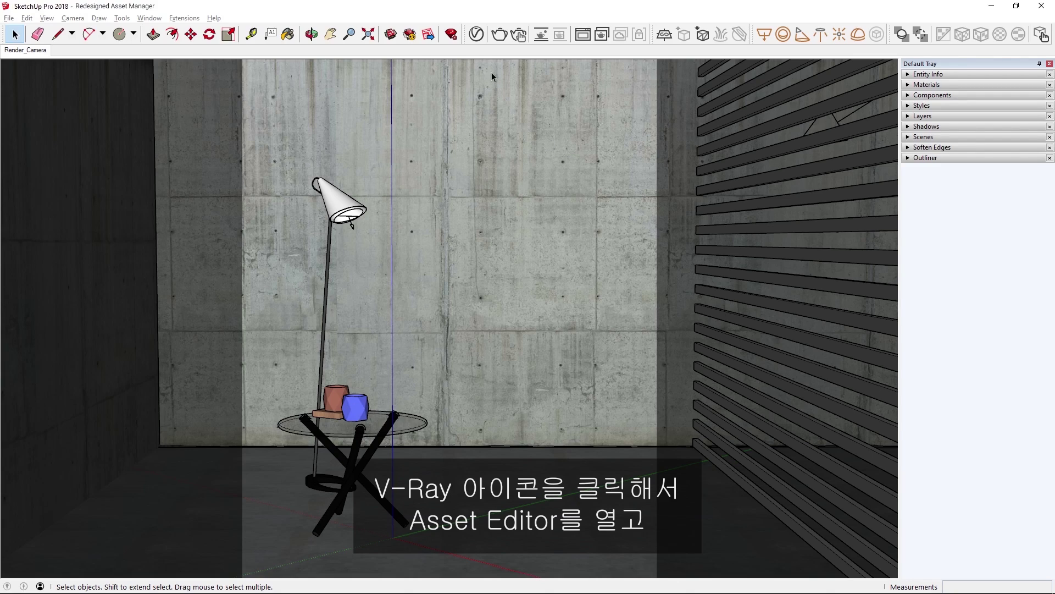
Step: Open the V-Ray Asset Editor and inspect the Concrete, Plastic and Red_Cup materials and rectangle lights
left_click(477, 35)
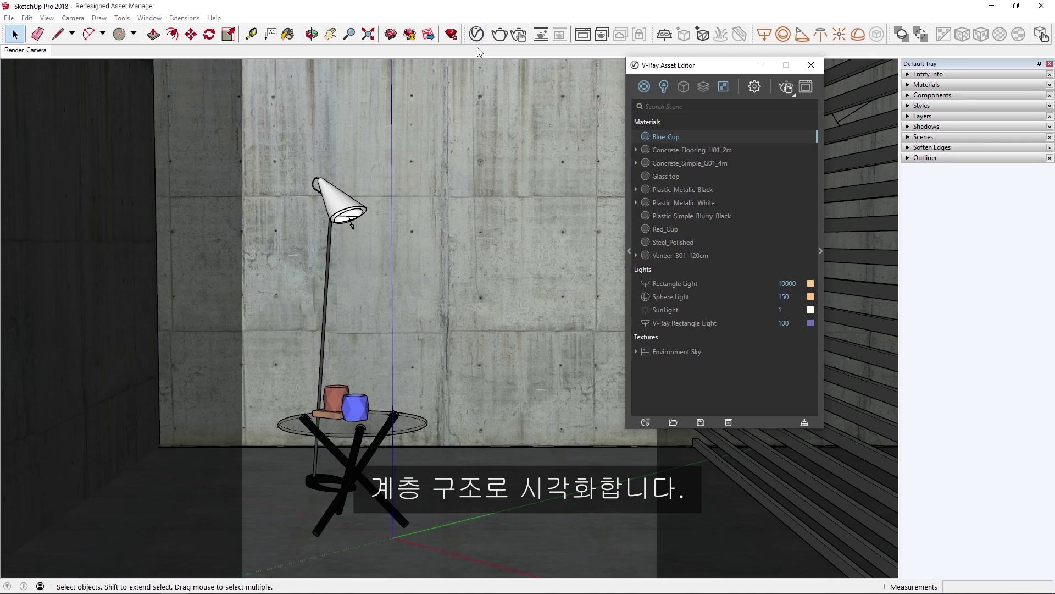
left_click(671, 151)
left_click(677, 188)
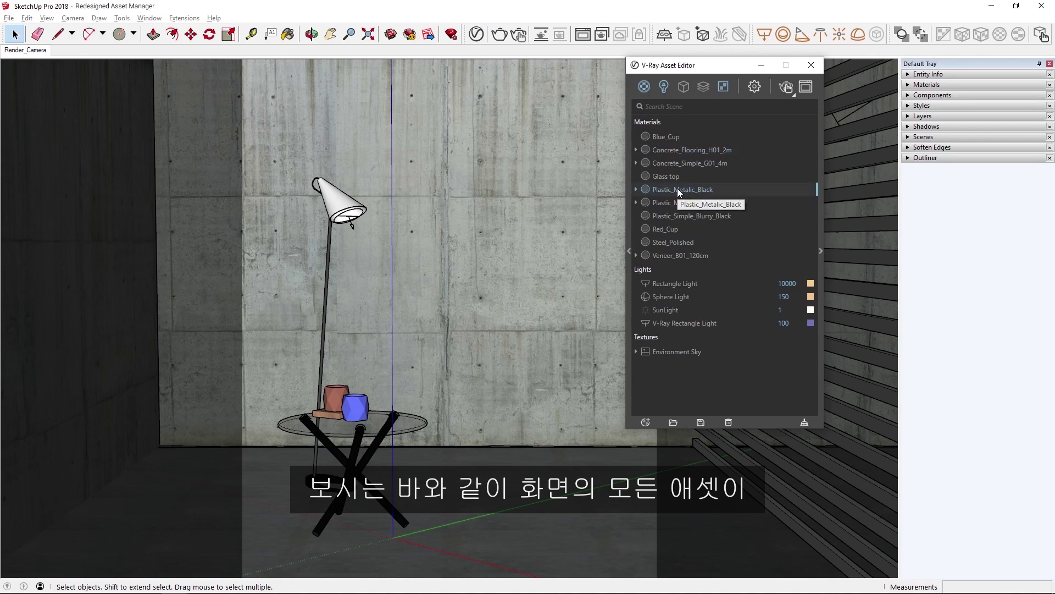
left_click(678, 230)
left_click(697, 286)
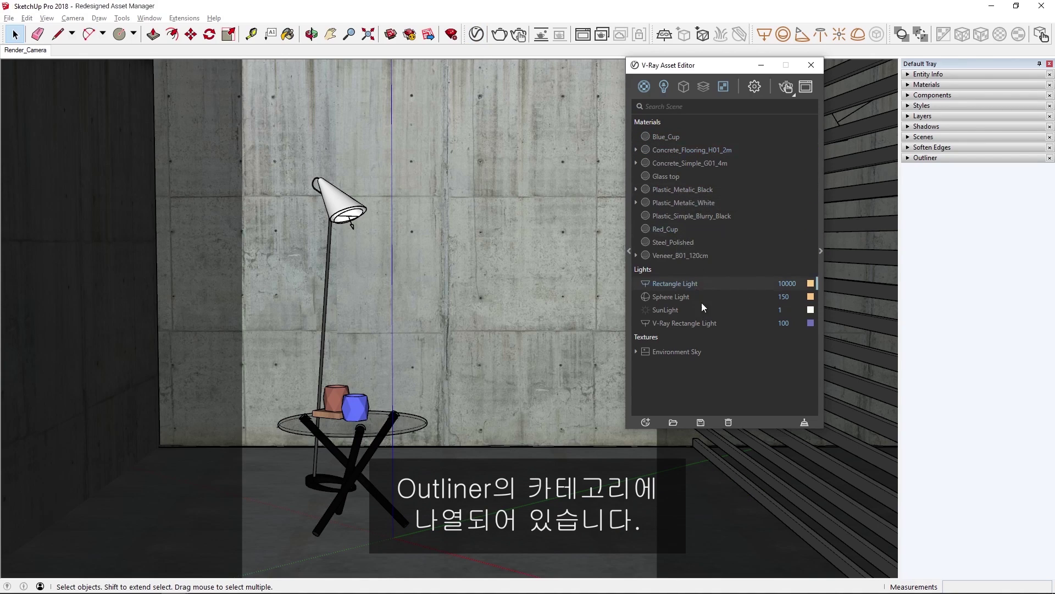
left_click(701, 324)
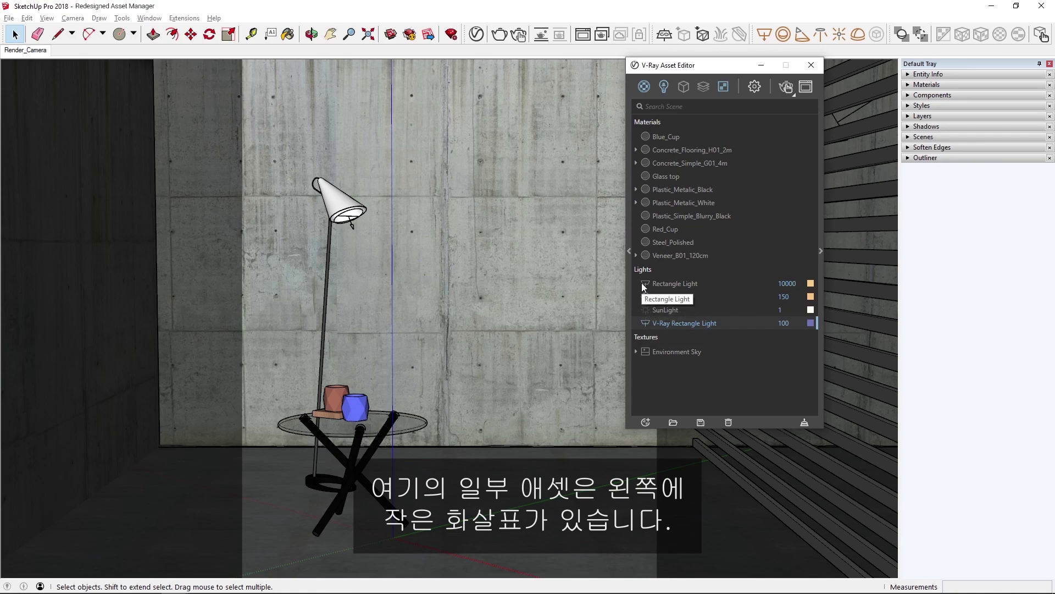
left_click(636, 202)
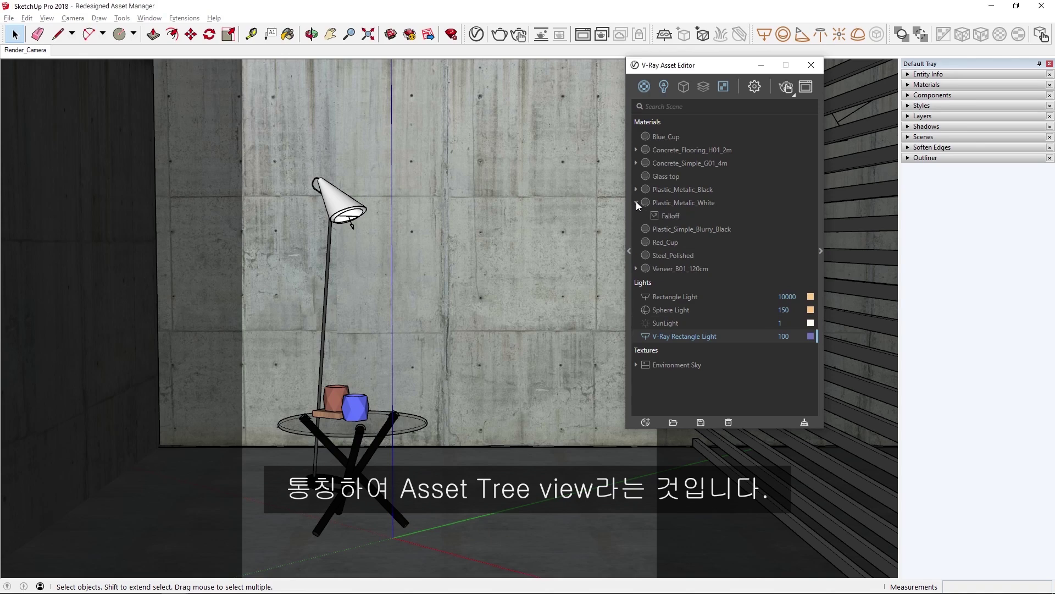
left_click(657, 215)
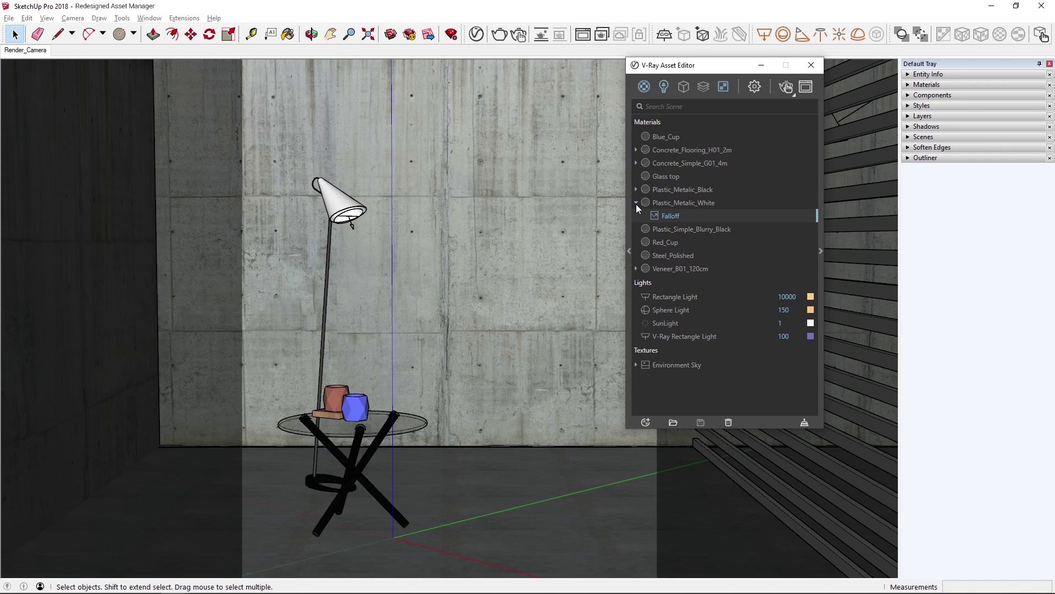
left_click(636, 203)
left_click(636, 254)
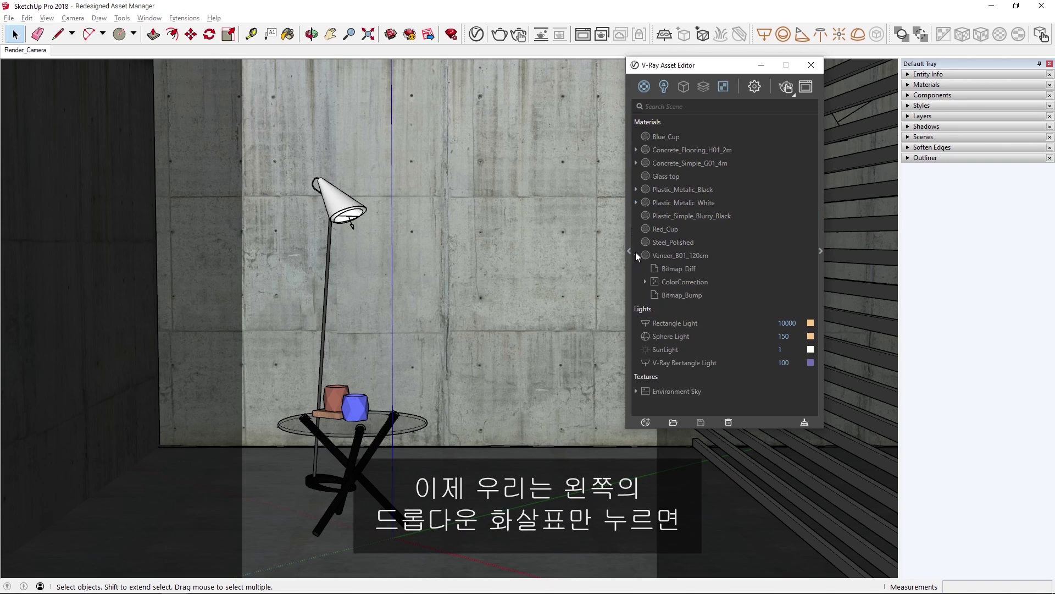
left_click(646, 282)
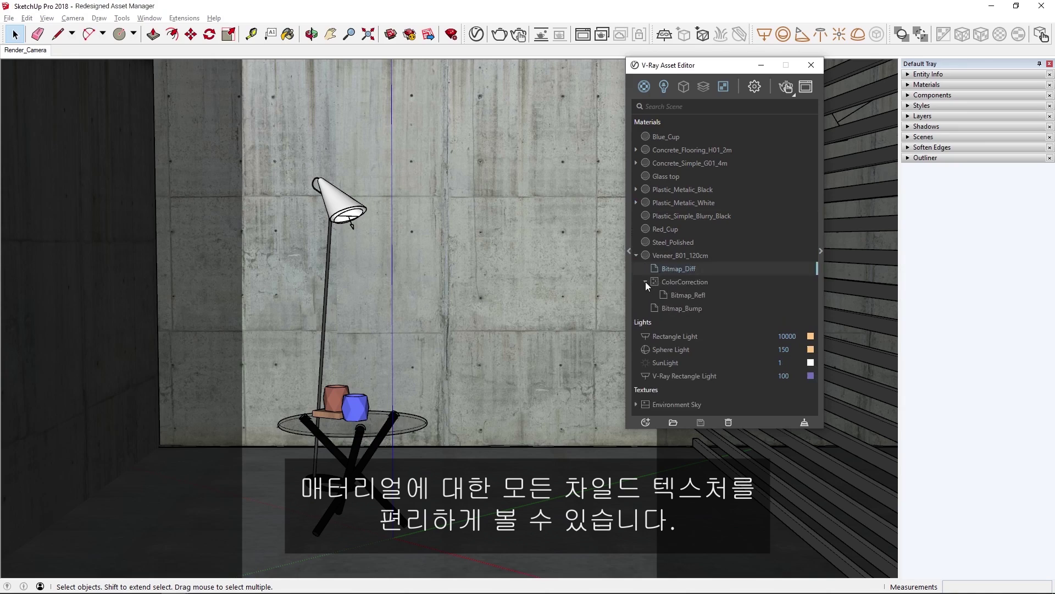
left_click(636, 254)
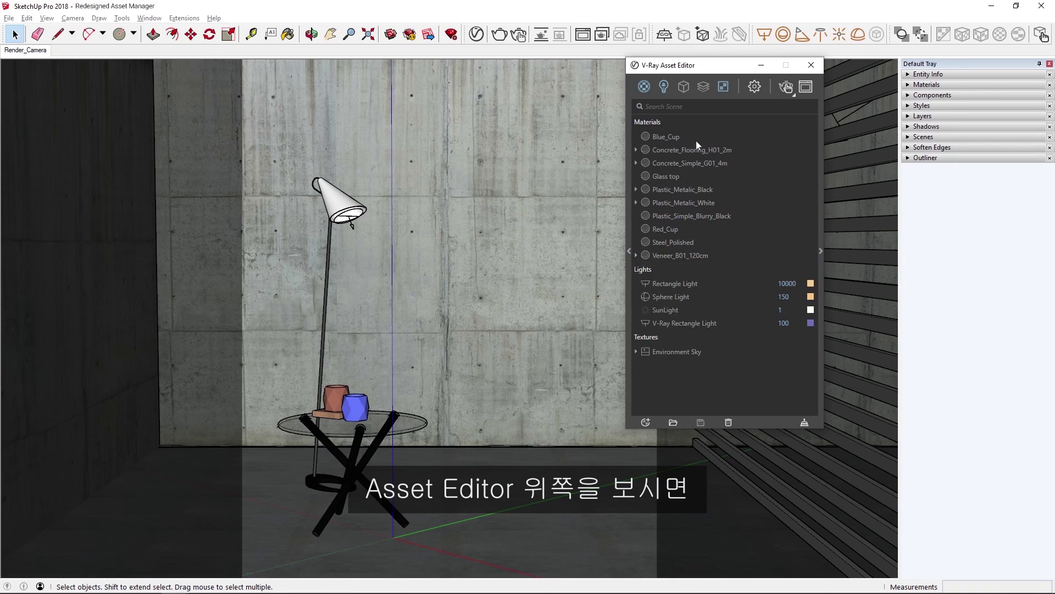
right_click(703, 87)
right_click(686, 84)
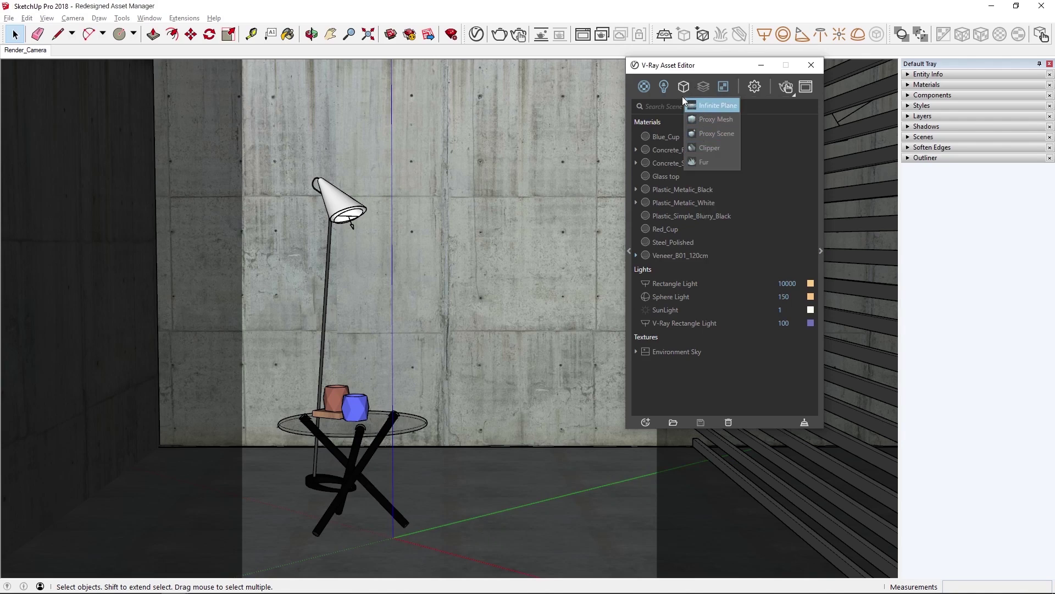
right_click(664, 87)
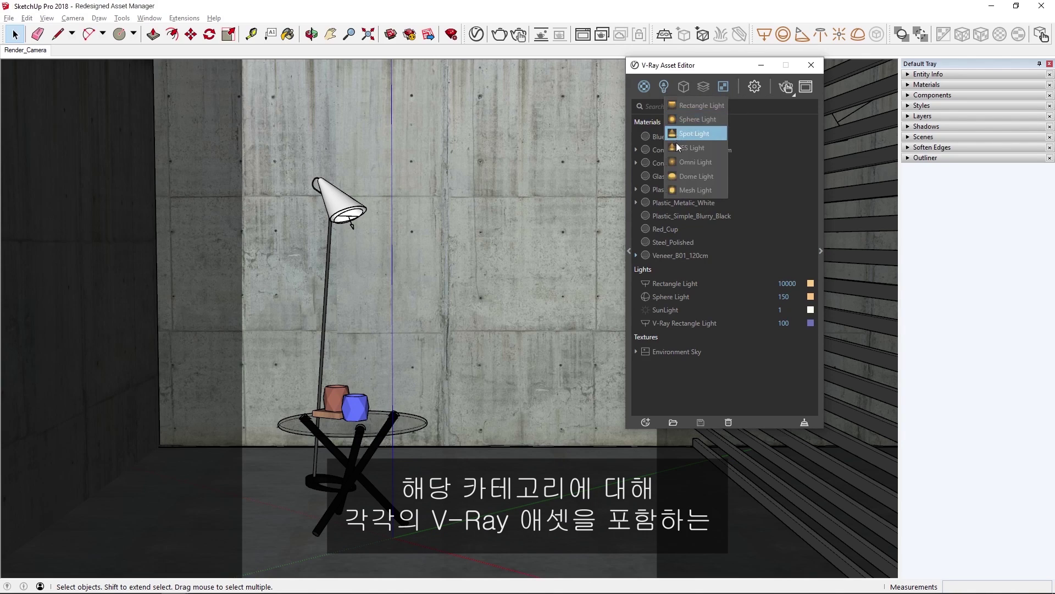
left_click(655, 125)
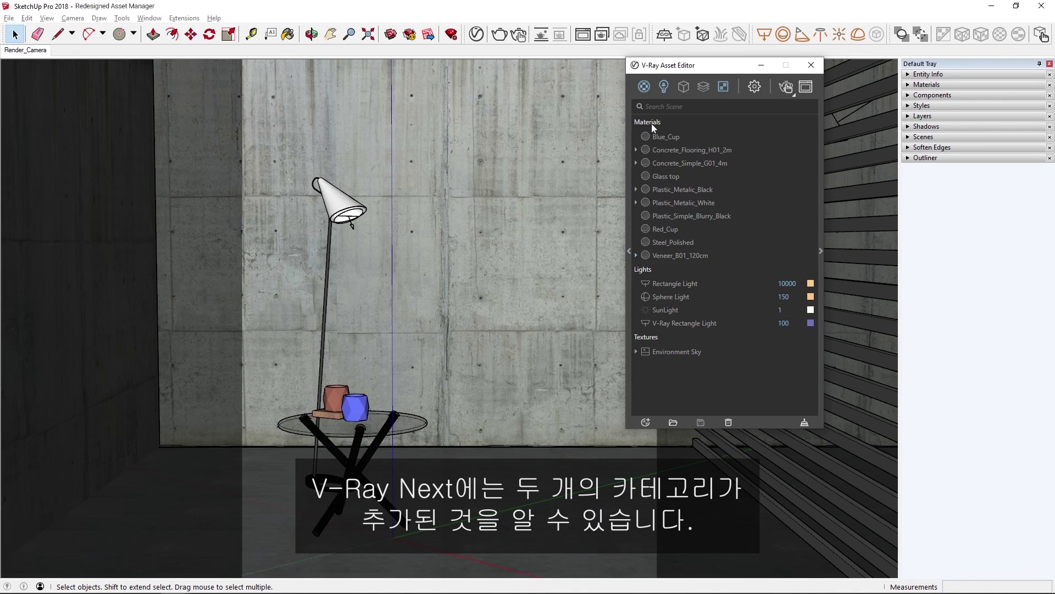
Step: Add Lighting and Reflection render elements, then check the Lighting element's actions without changing it
left_click(708, 87)
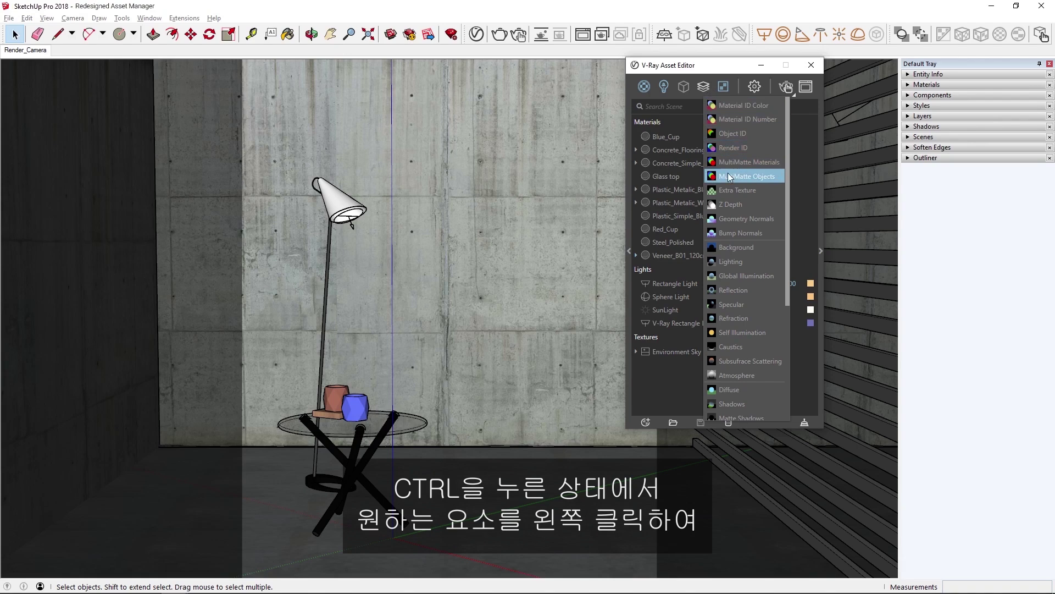
left_click(734, 260)
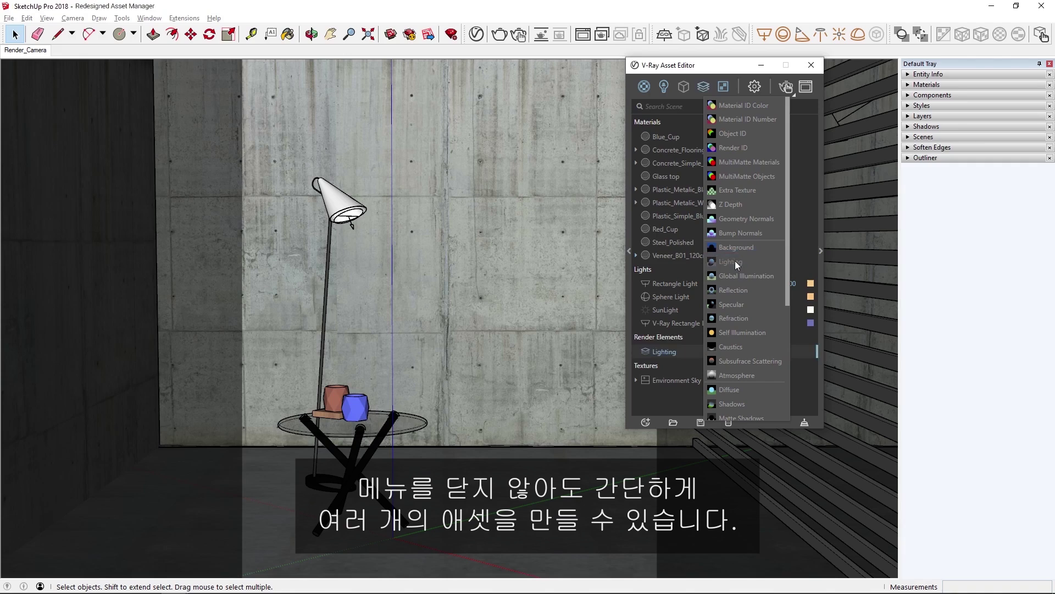
left_click(743, 292)
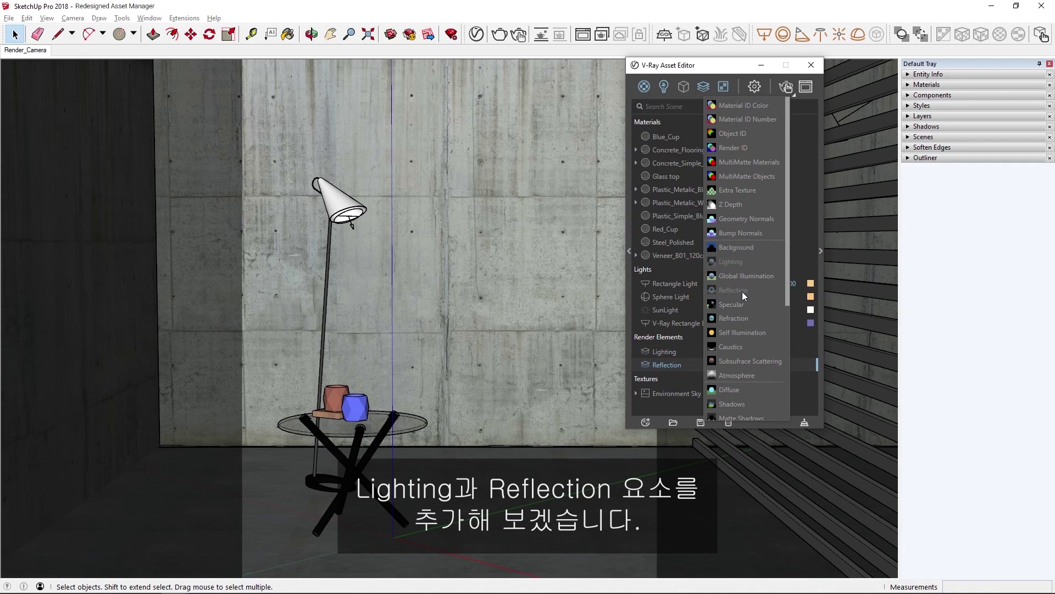
left_click(681, 334)
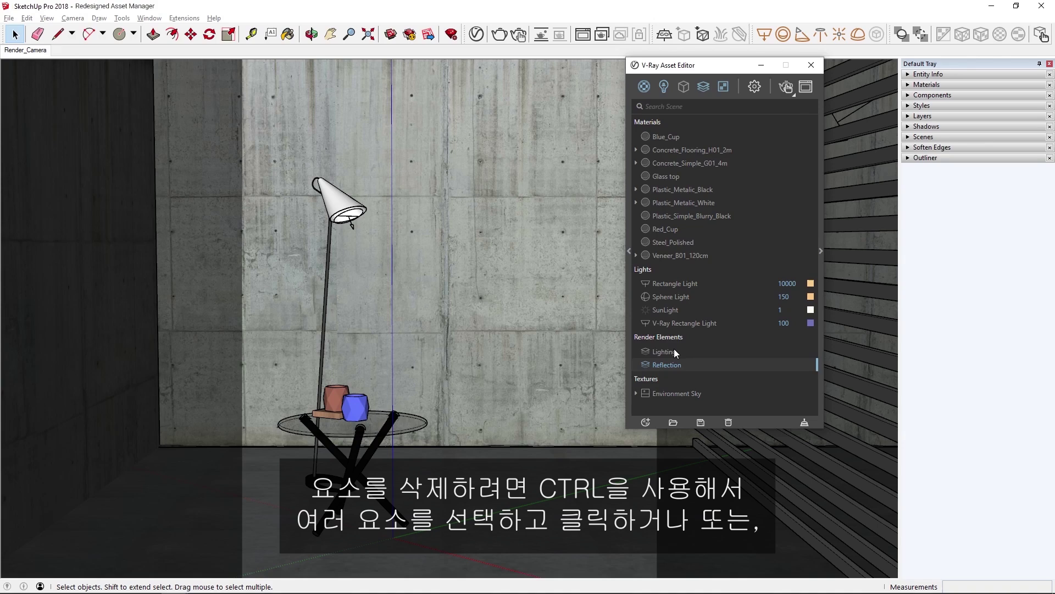
left_click(675, 351)
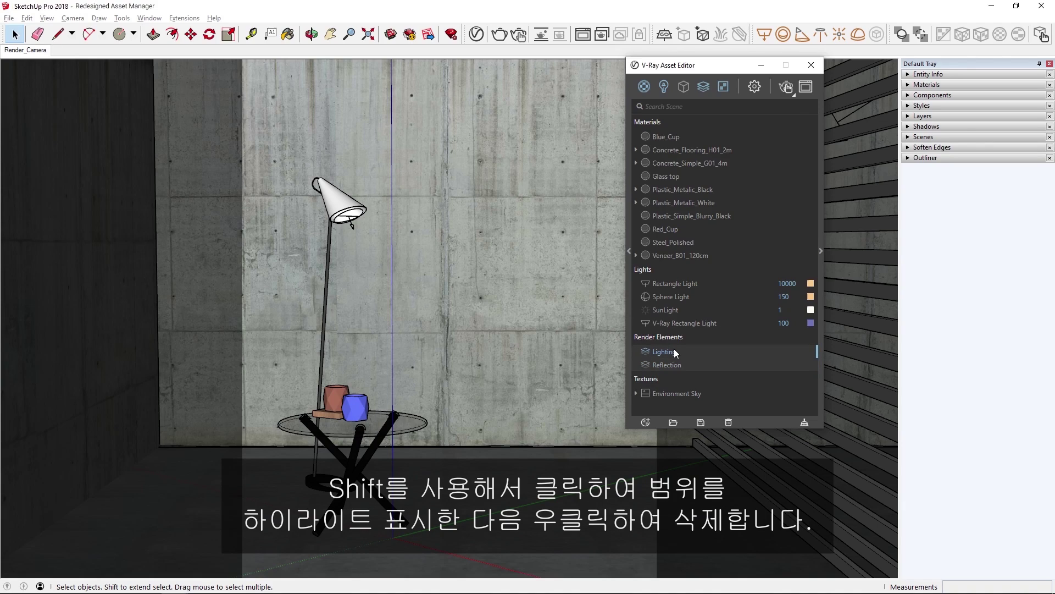
right_click(675, 352)
key("Escape")
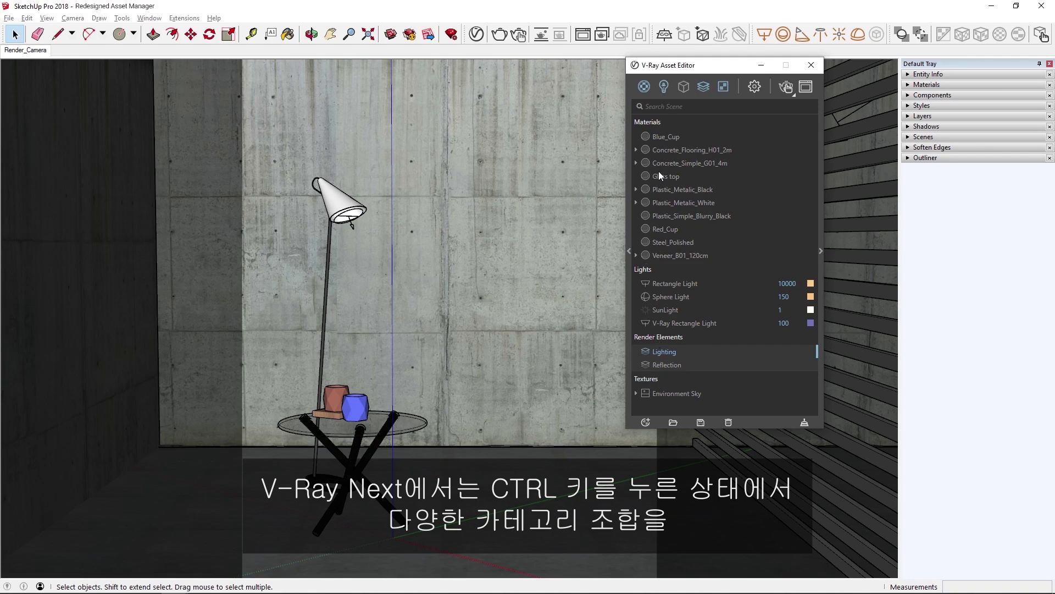
left_click(664, 87)
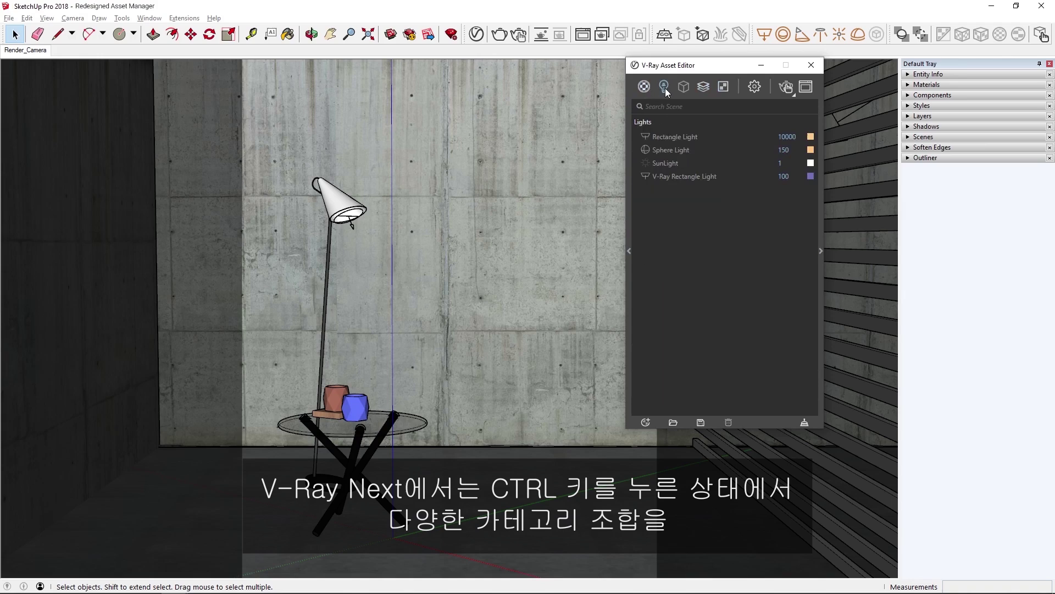
left_click(704, 87)
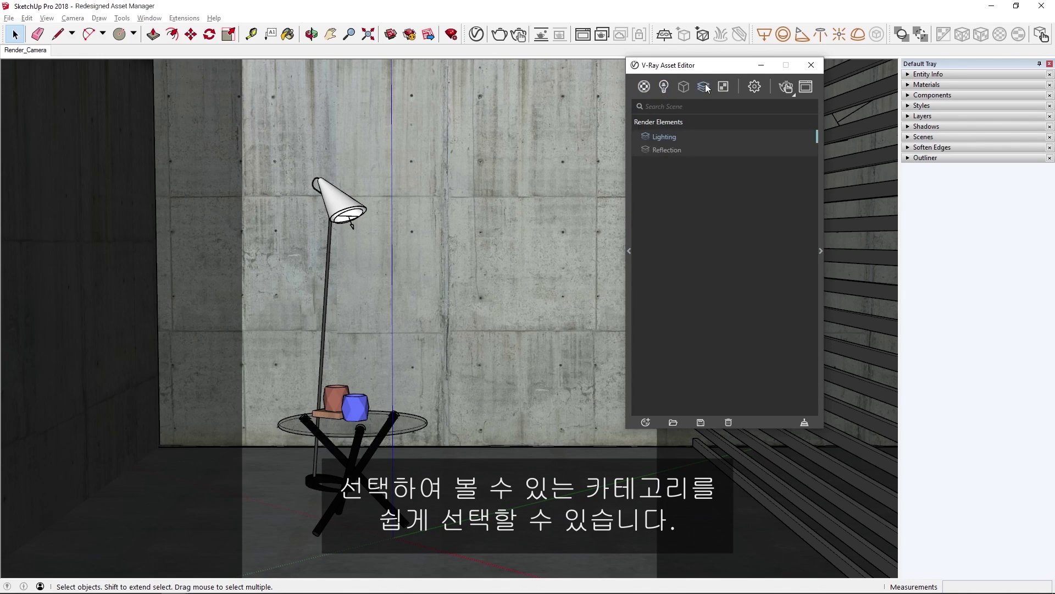
left_click(664, 86, "ctrl")
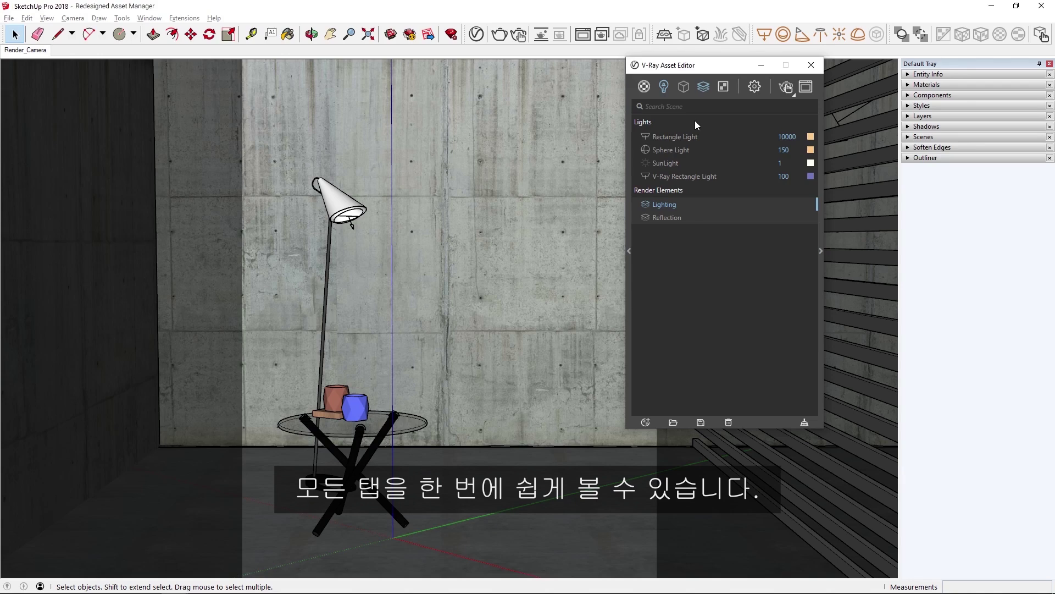
key("ctrl+a")
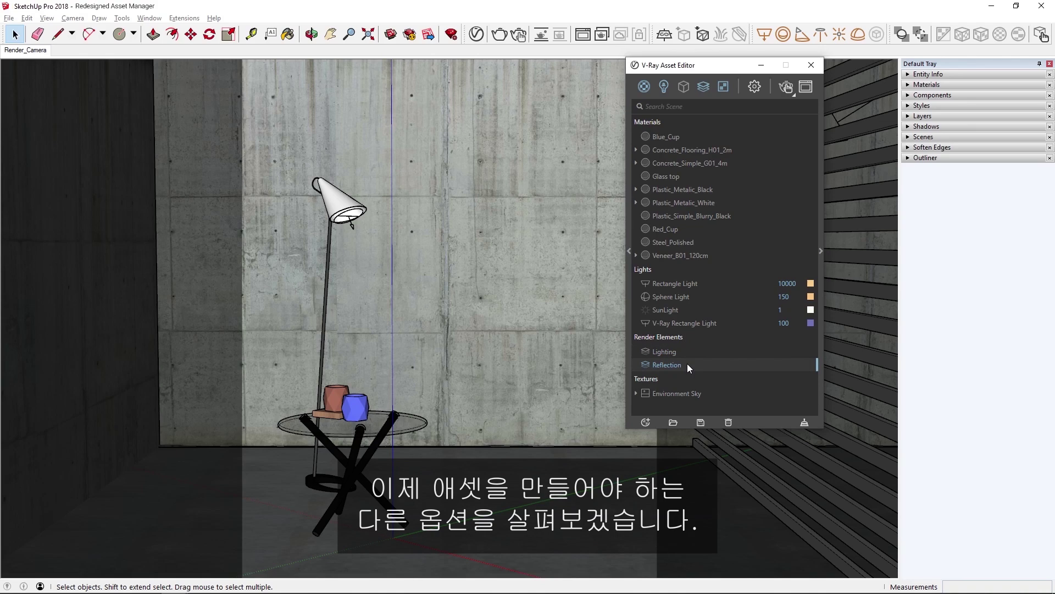
left_click(646, 422)
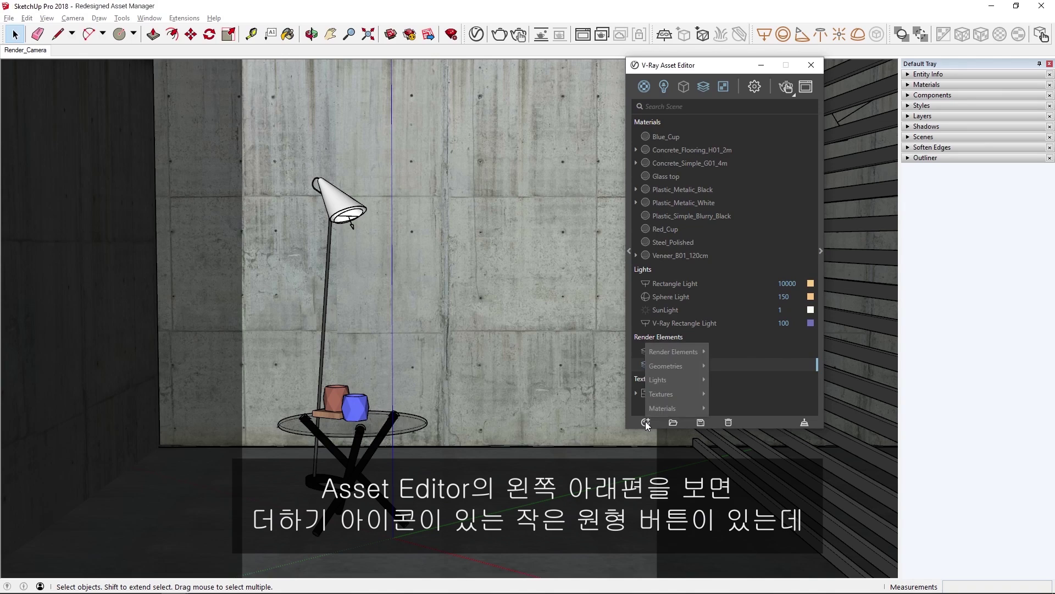
mouse_move(667, 396)
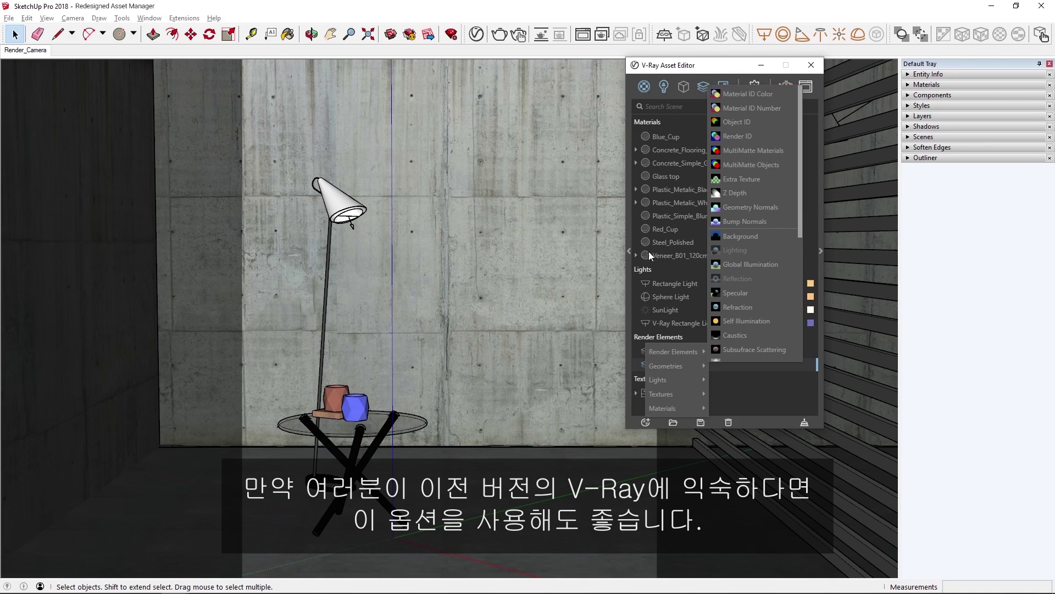
left_click(648, 271)
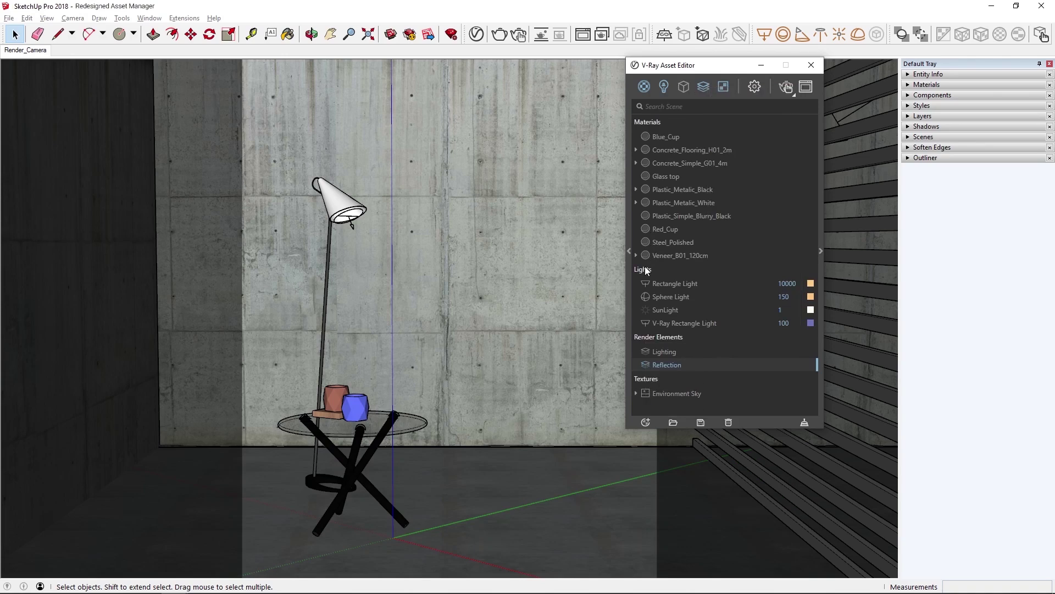
Step: Browse the material library through Bricks, Emissive, Fabric, Liquid and Paper to the Stone granites
left_click(629, 251)
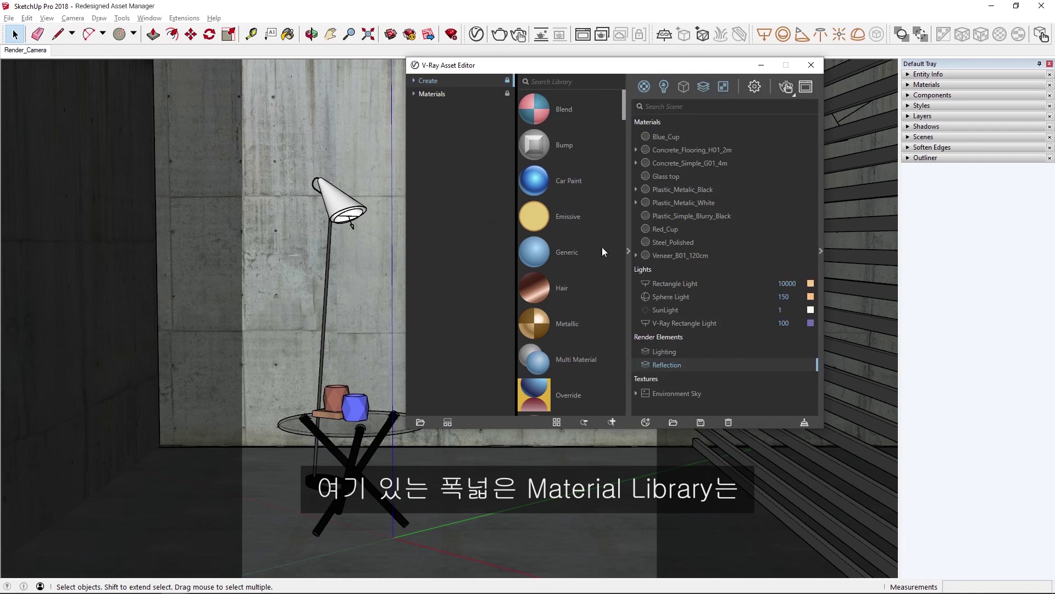
left_click(416, 94)
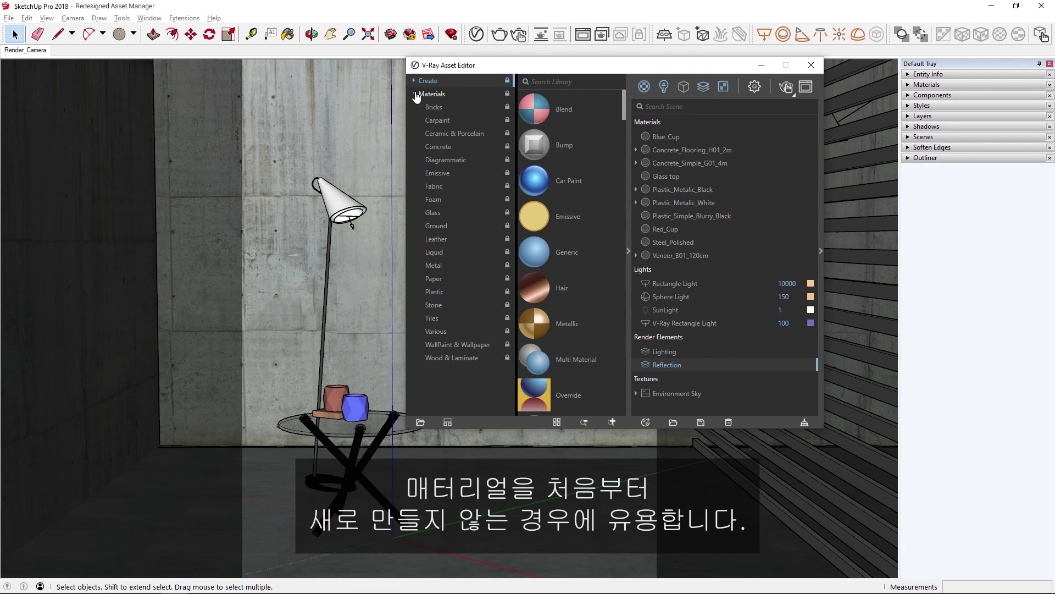
left_click(437, 111)
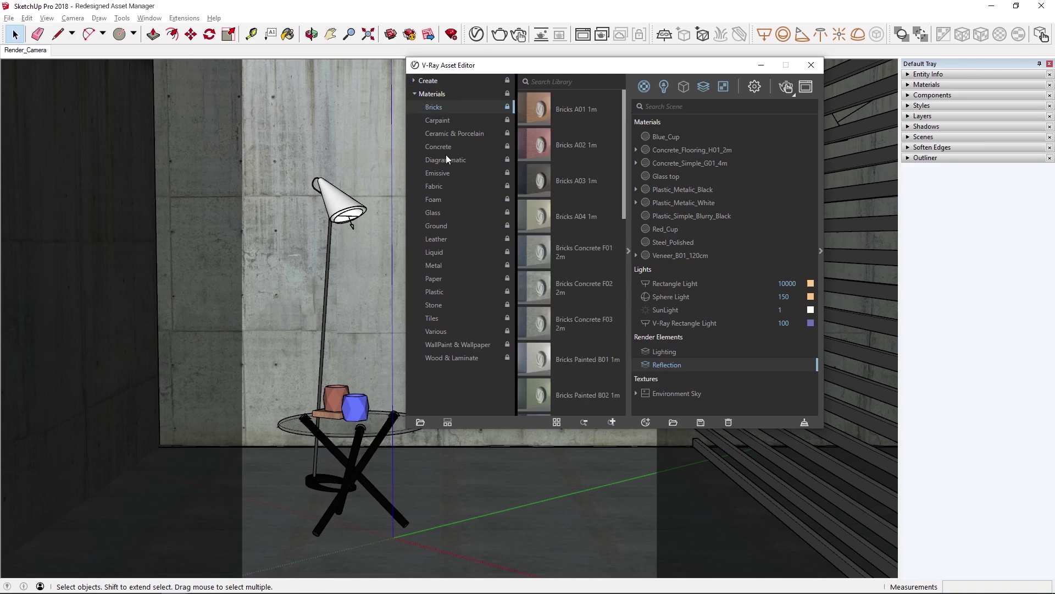
left_click(443, 173)
left_click(439, 190)
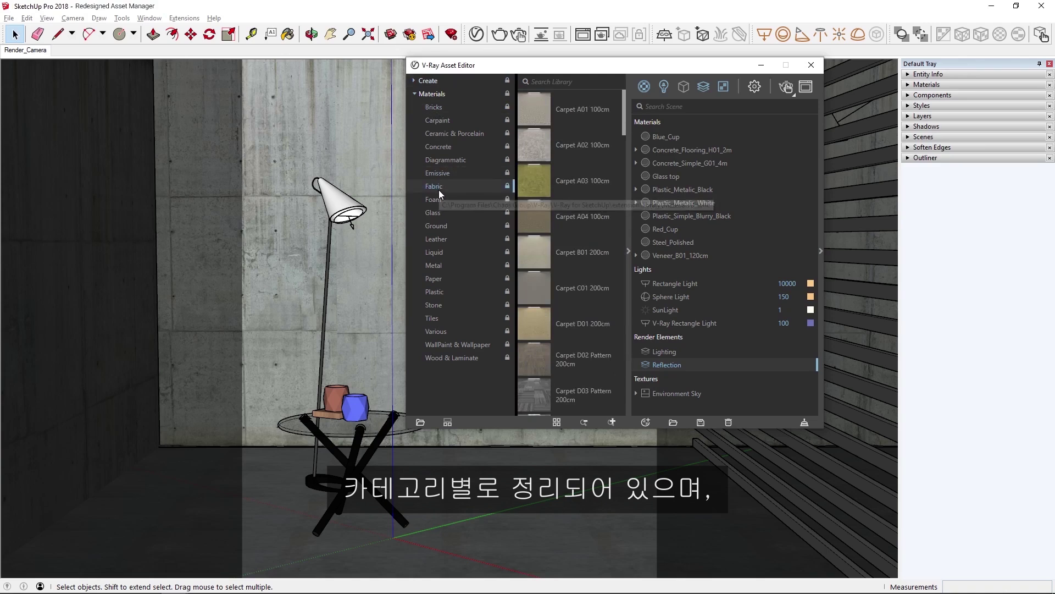
left_click(436, 252)
left_click(441, 279)
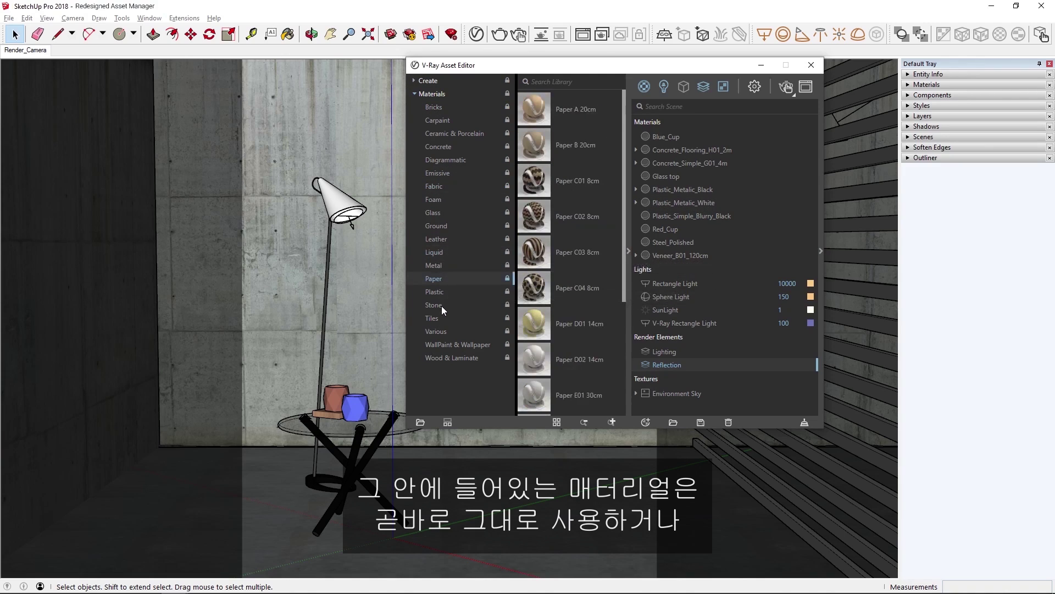
left_click(440, 305)
left_click(415, 95)
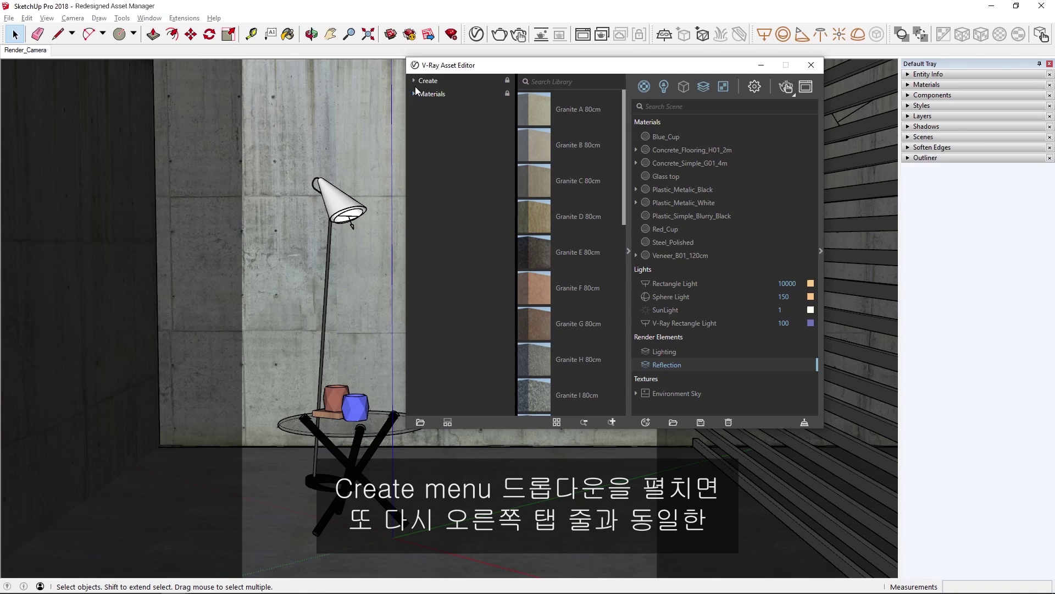
Step: Expand Create and list the creatable material, light and geometry types
left_click(415, 82)
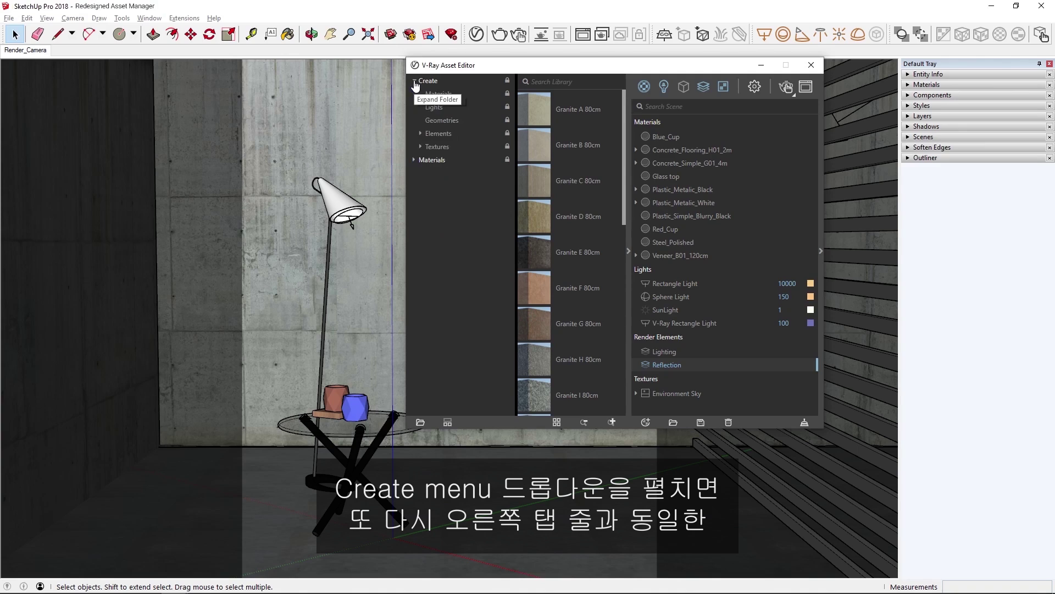
left_click(434, 93)
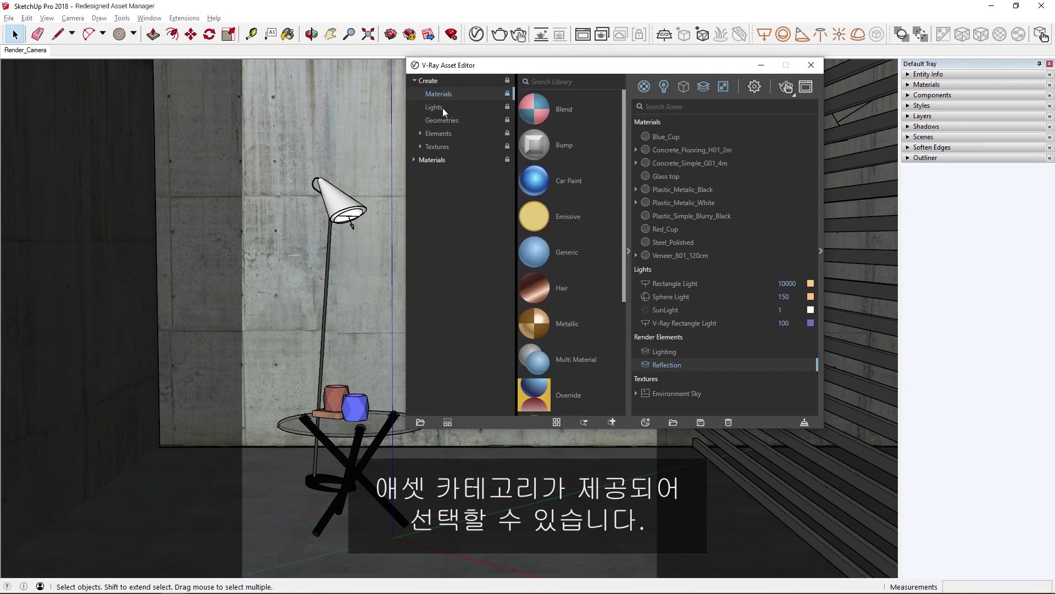
left_click(434, 107)
left_click(663, 87)
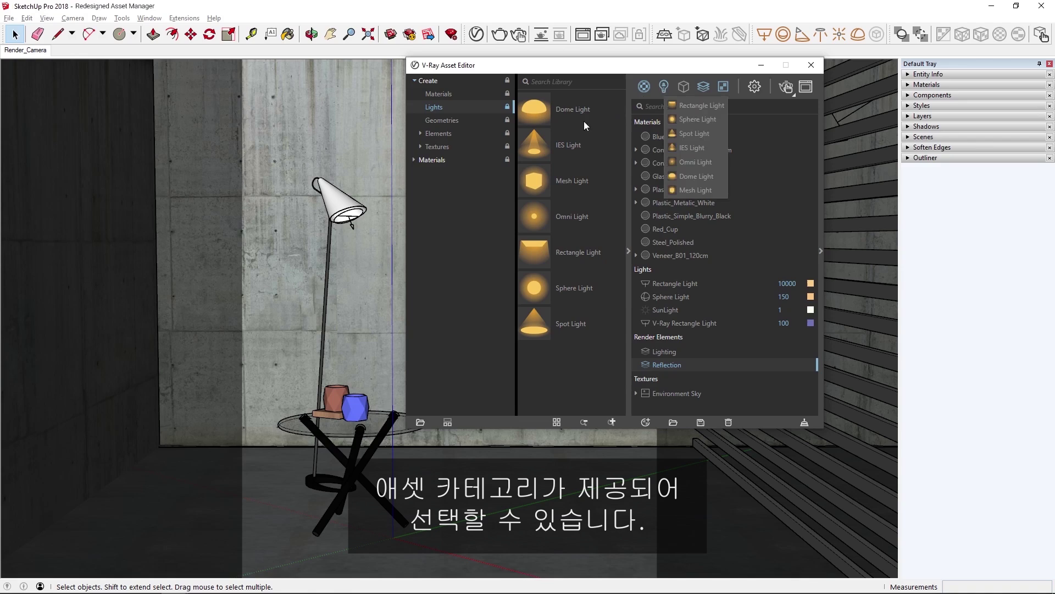
left_click(454, 120)
left_click(683, 87)
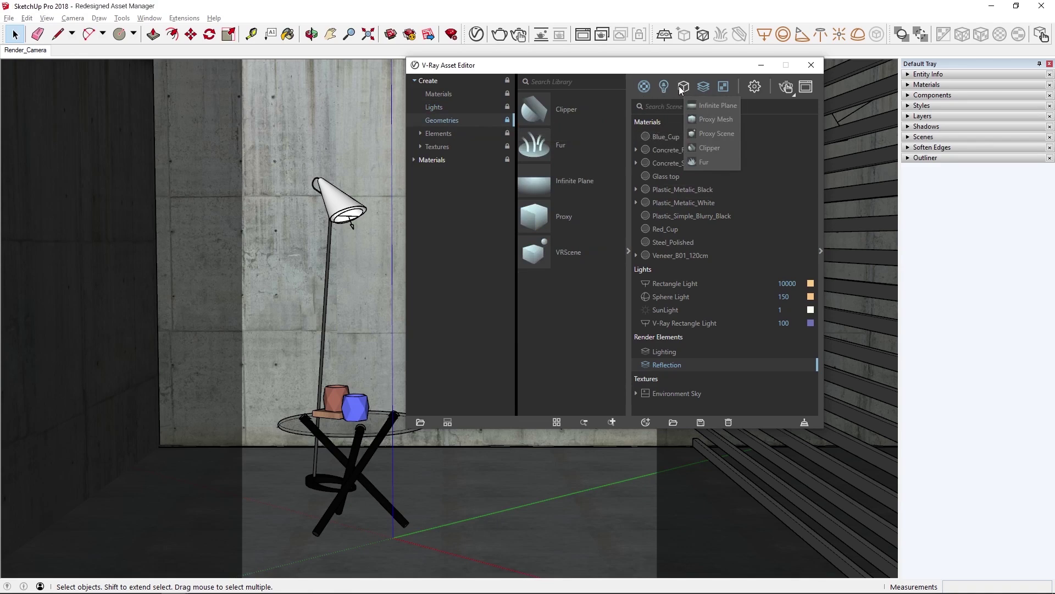
Step: List creatable render elements and textures, then expand Elements to show Utility and all elements
left_click(463, 134)
left_click(444, 146)
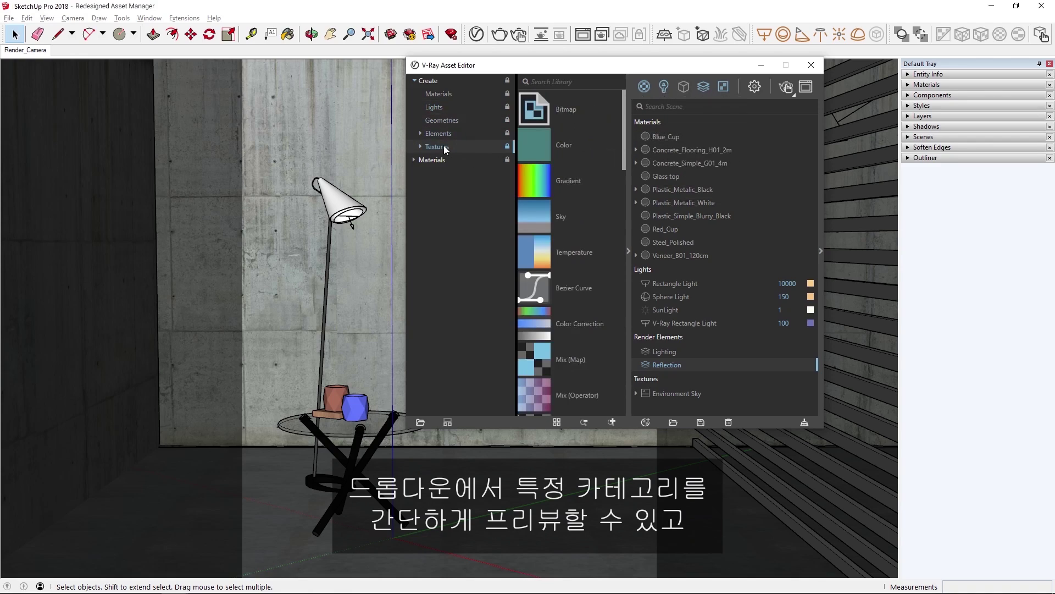
left_click(431, 95)
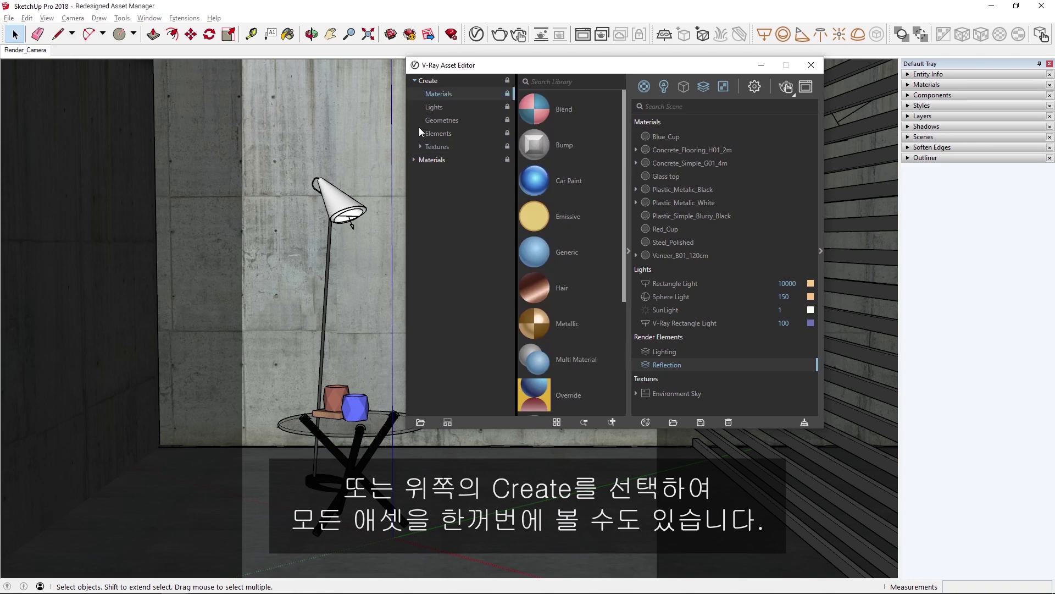
left_click(421, 134)
left_click(443, 147)
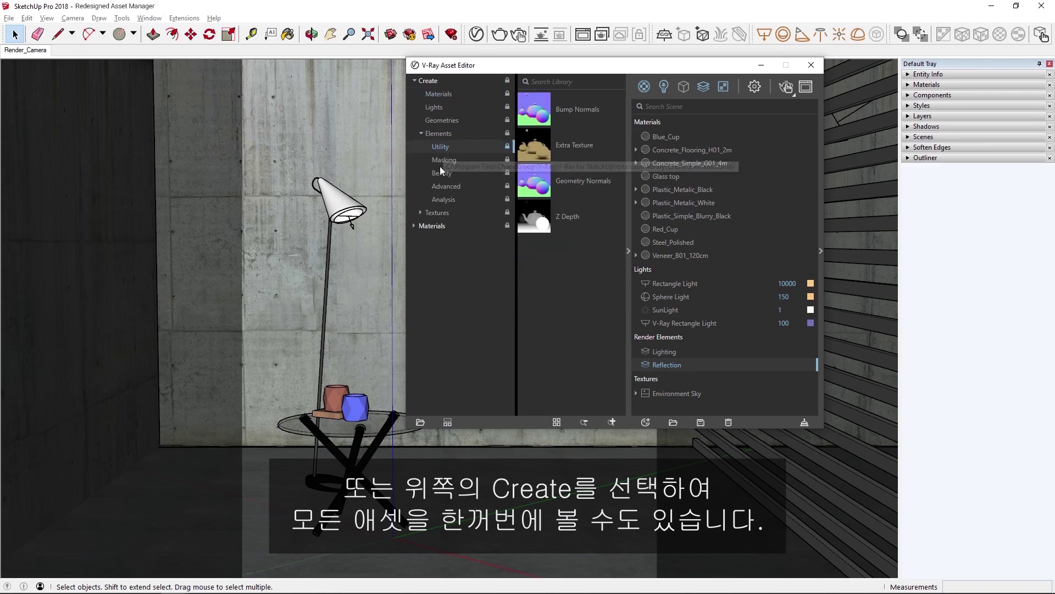
left_click(426, 134)
left_click(434, 81)
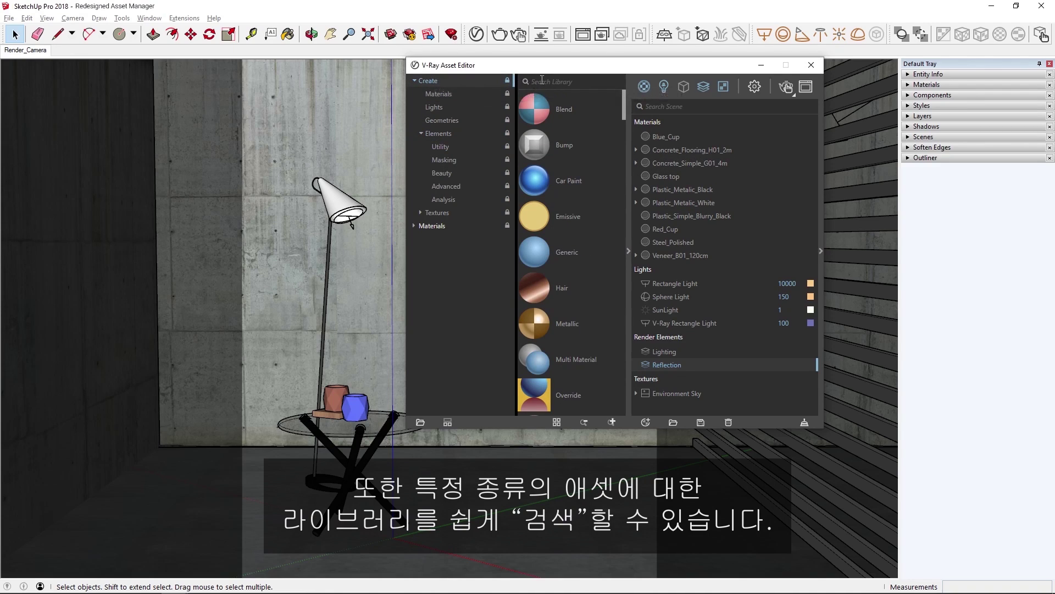
left_click(543, 81)
type("Bezier")
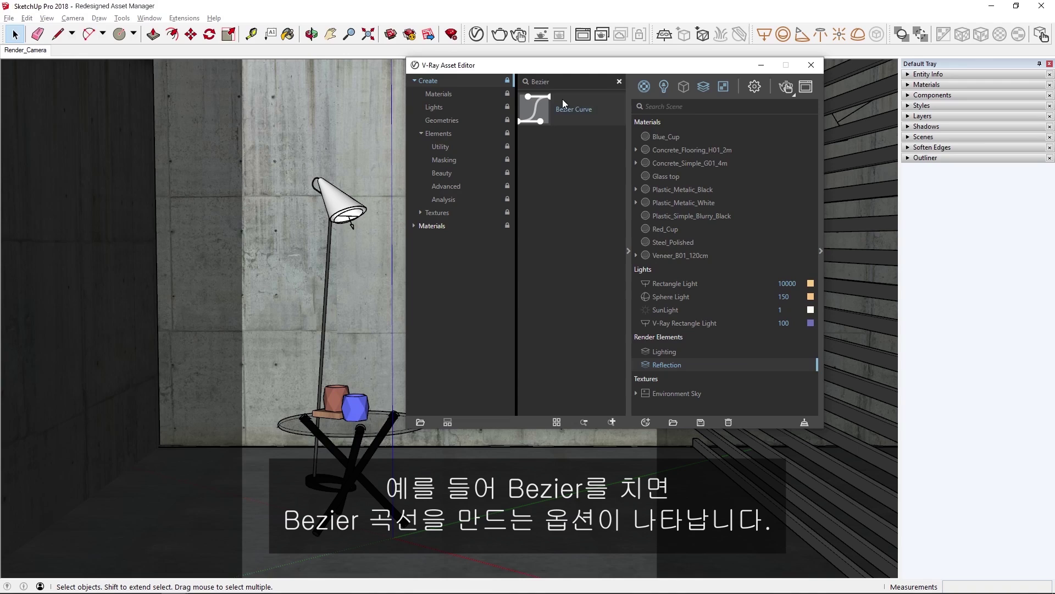
left_click(619, 82)
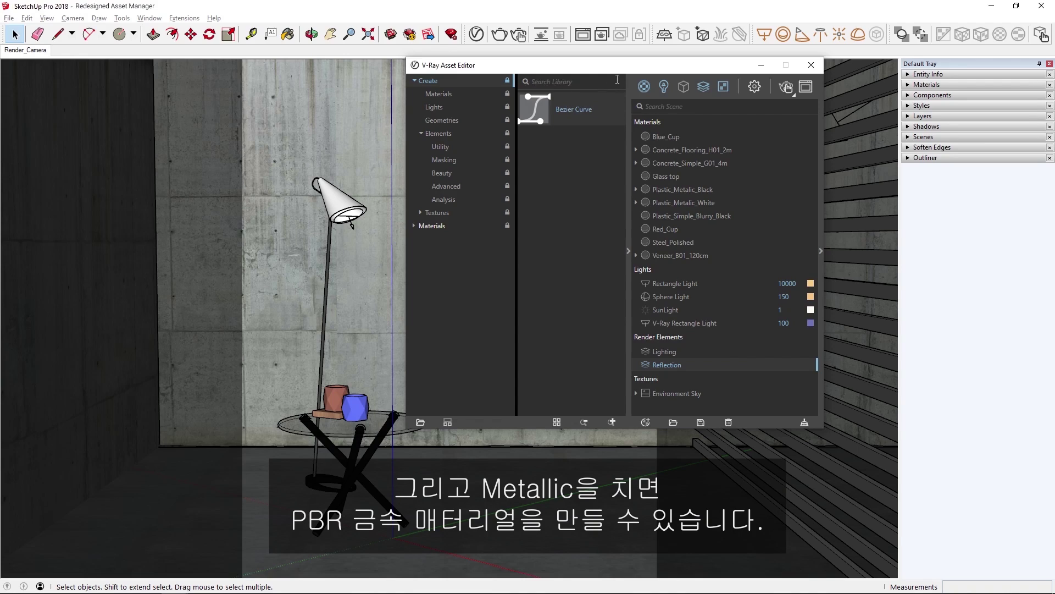
type("Metallic")
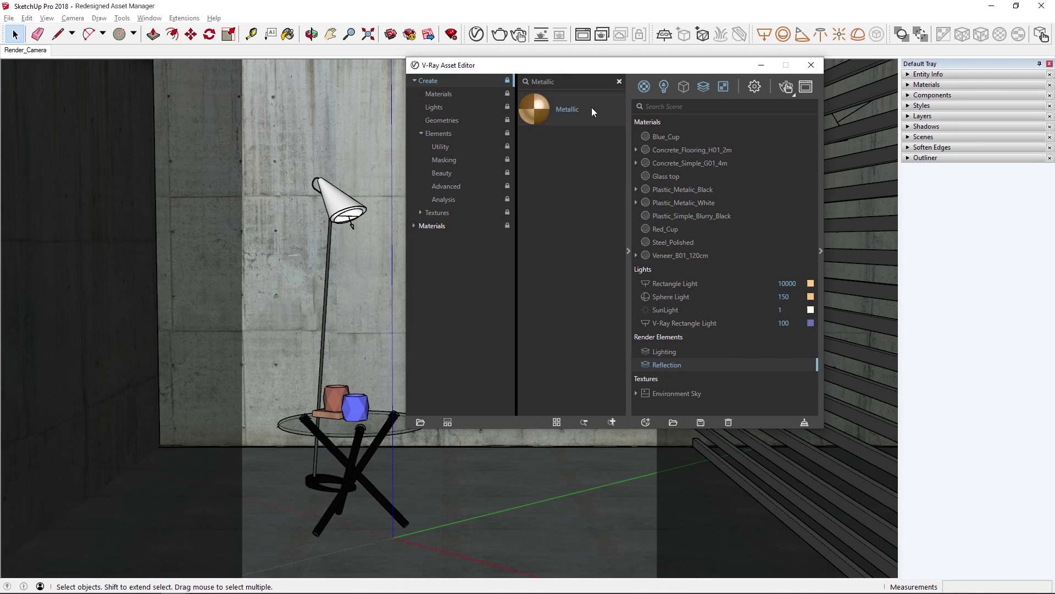
Step: Clear the Metallic search and add a Generic material to the scene's materials
left_click(620, 81)
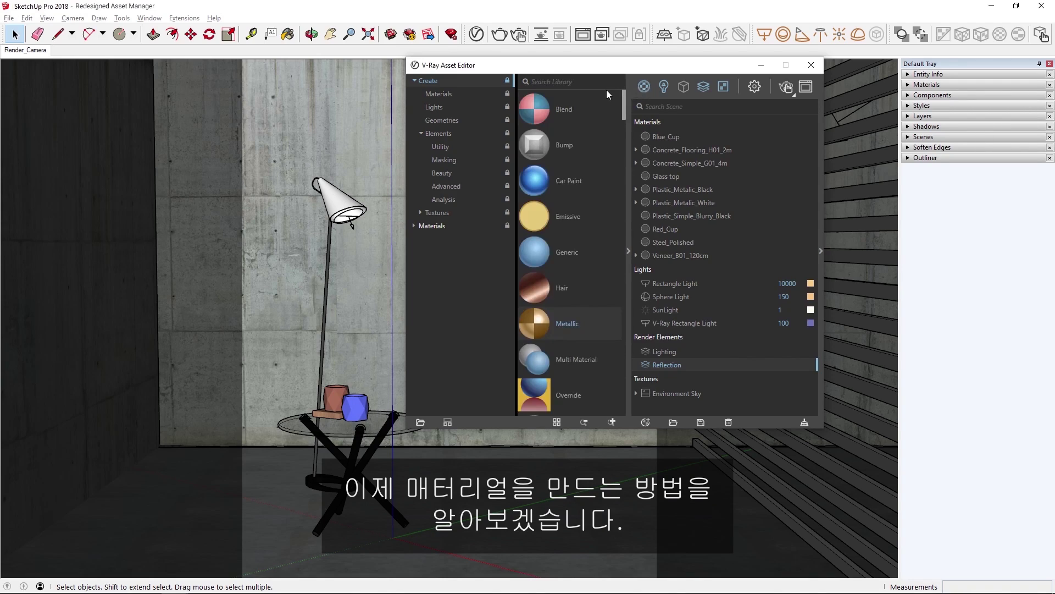
left_click(469, 93)
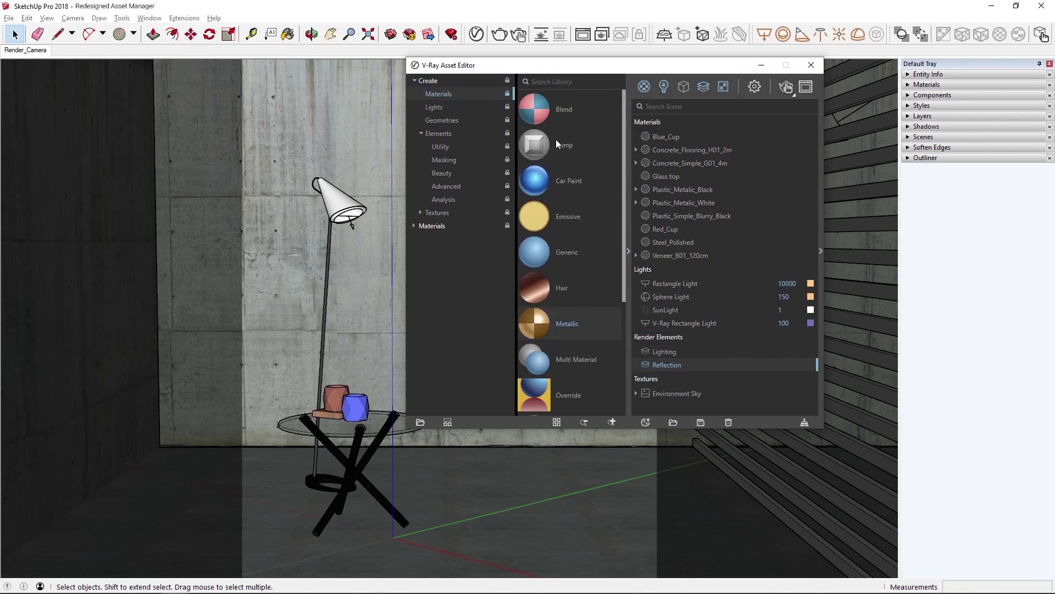
scroll(556, 144, "down", 3)
scroll(556, 147, "down", 2)
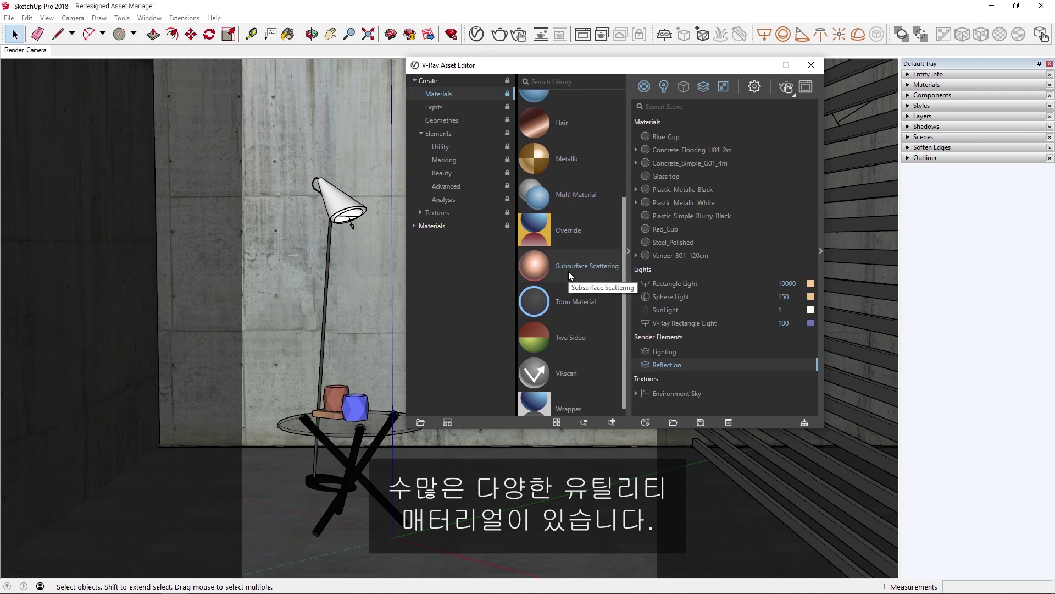
scroll(569, 272, "up", 2)
scroll(569, 271, "up", 3)
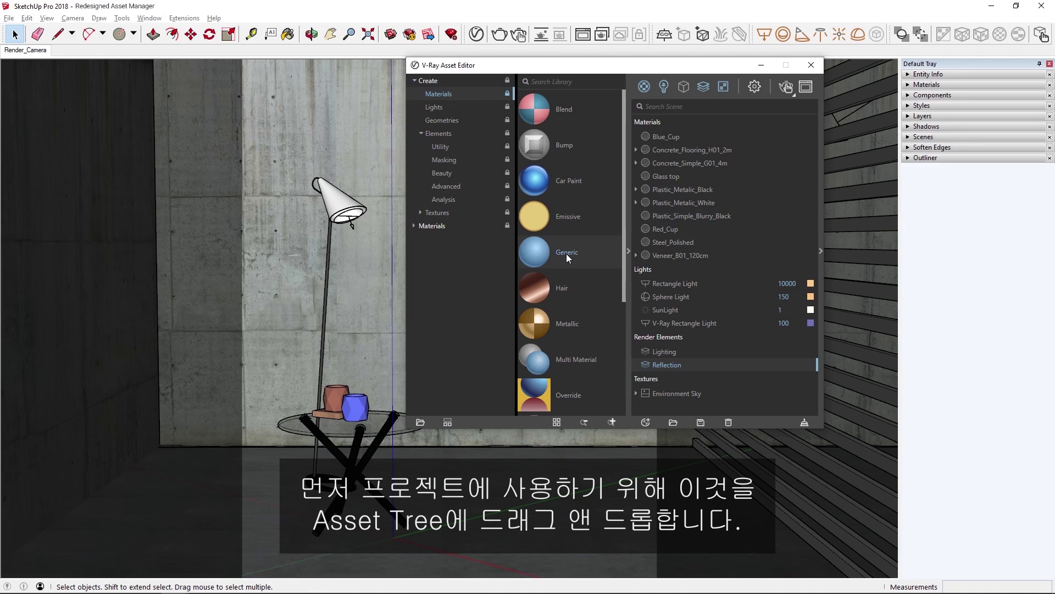
left_click_drag(567, 255, 783, 181)
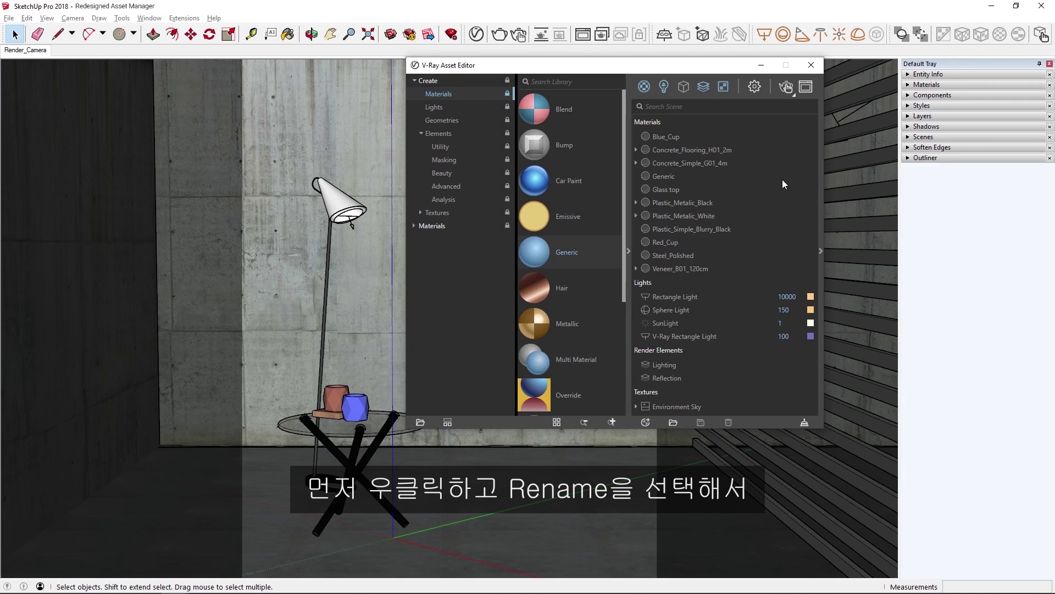
Step: Rename the new Generic material to Blue_Cup_Mtl
right_click(664, 178)
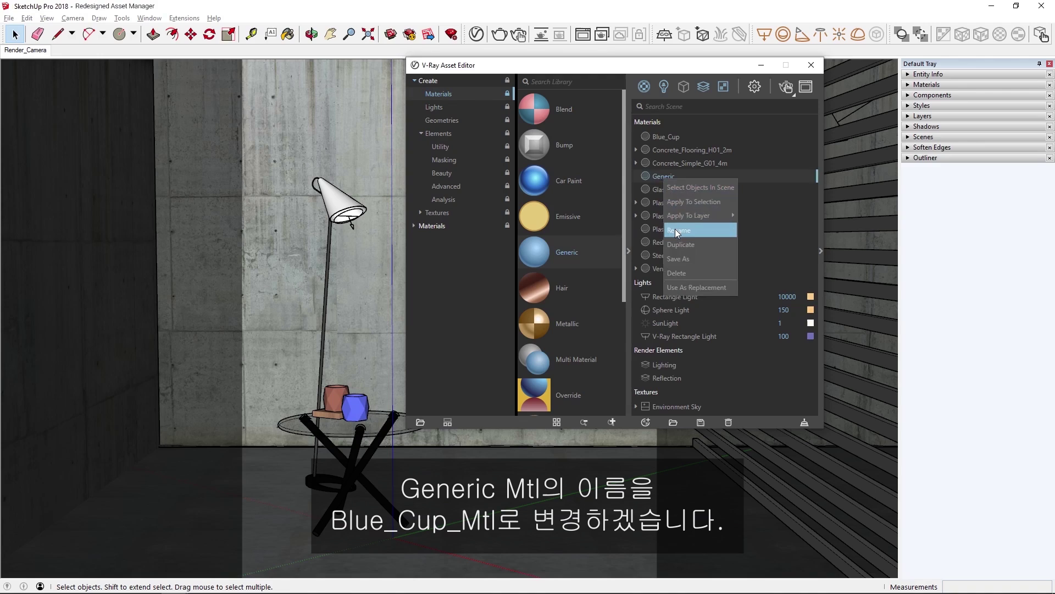
left_click(675, 229)
double_click(670, 177)
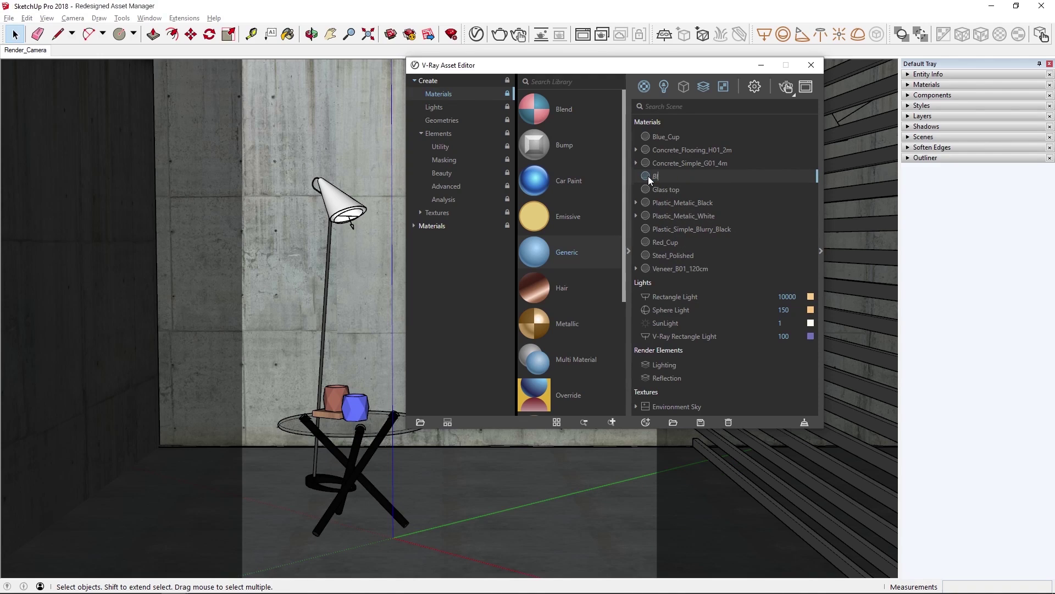
type("Blue_Cup_Mtl")
key("Return")
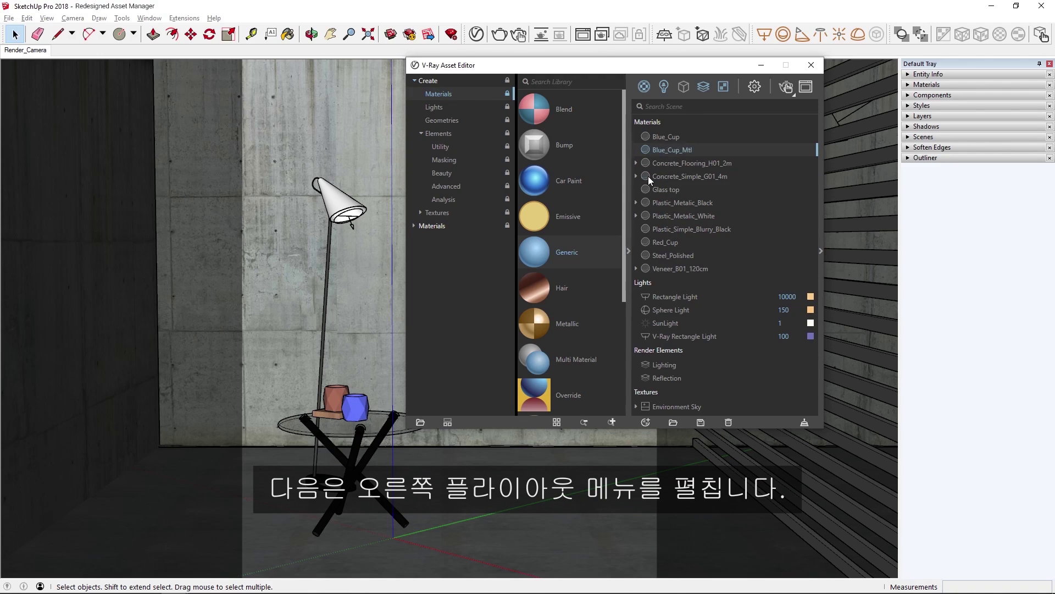
Step: Load Blue_Cup_Diff.jpg as a Bitmap texture in Blue_Cup_Mtl's Diffuse slot
left_click(821, 249)
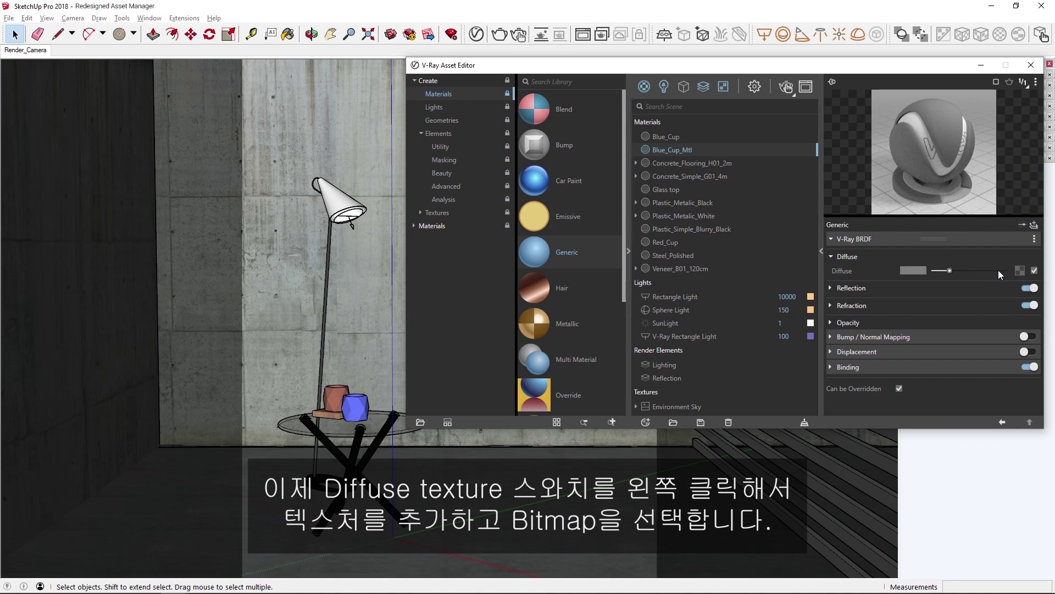
left_click(1018, 272)
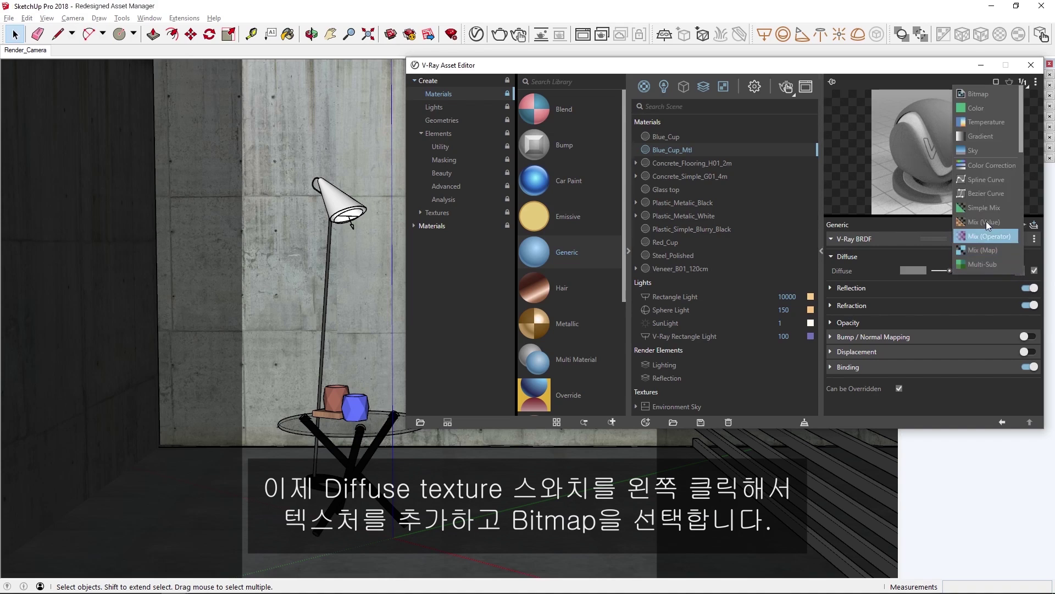
left_click(994, 95)
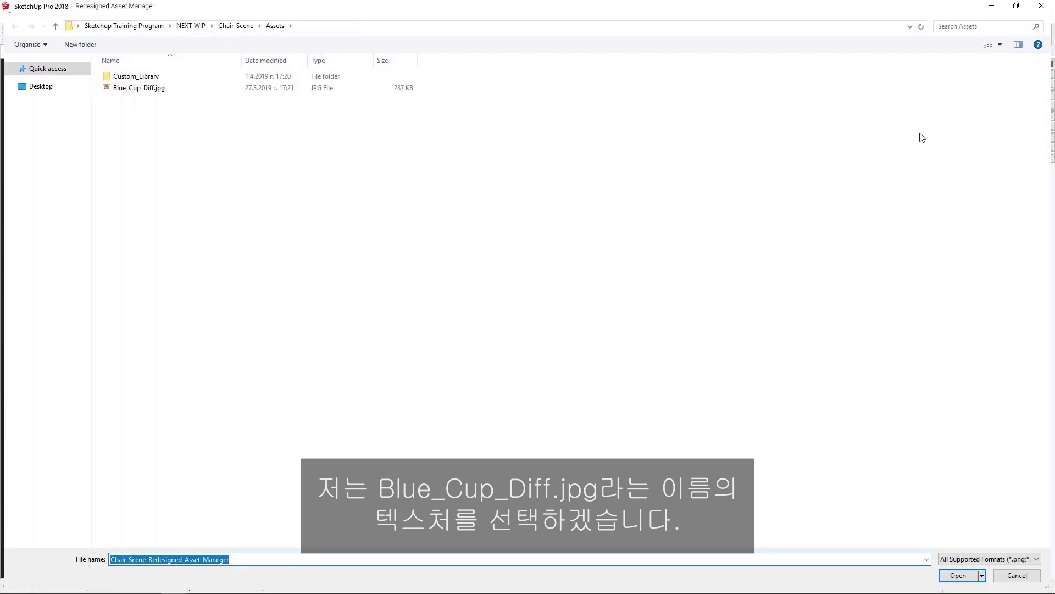
double_click(344, 89)
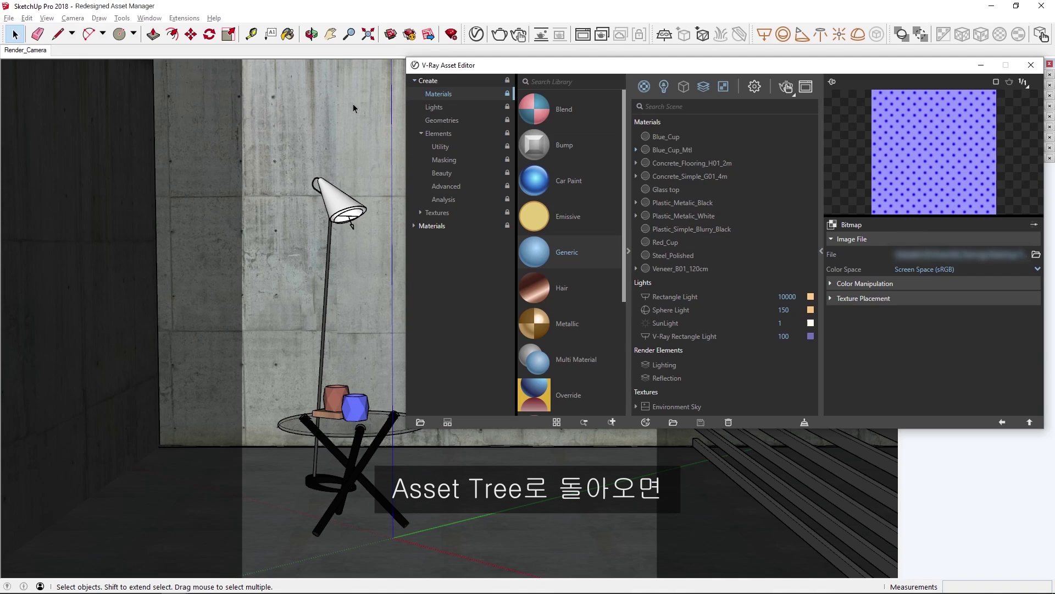
Step: Expand Blue_Cup_Mtl and view its Bitmap texture settings
left_click(636, 149)
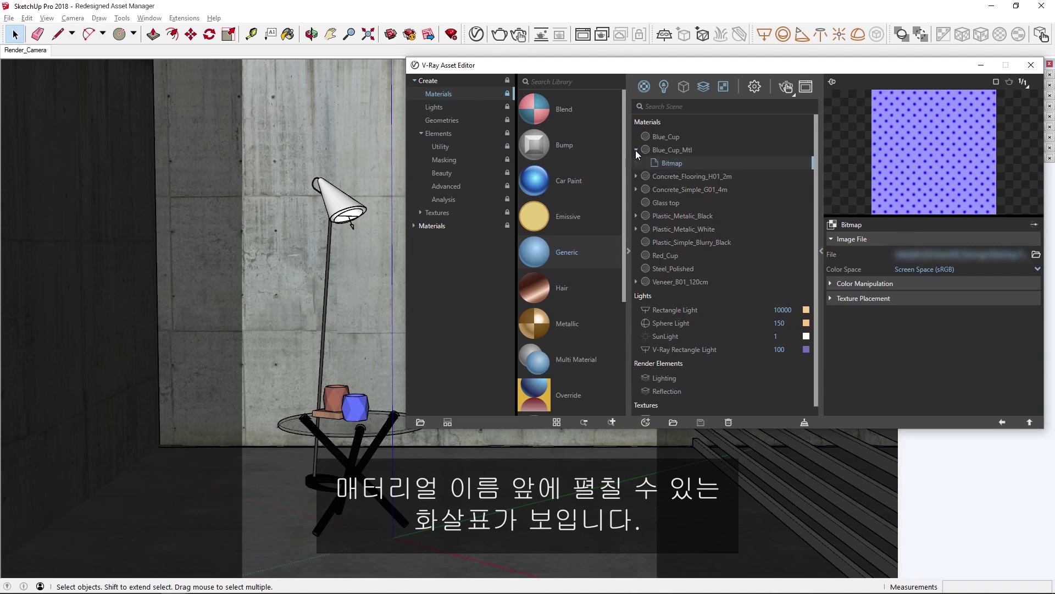
left_click(667, 150)
left_click(669, 159)
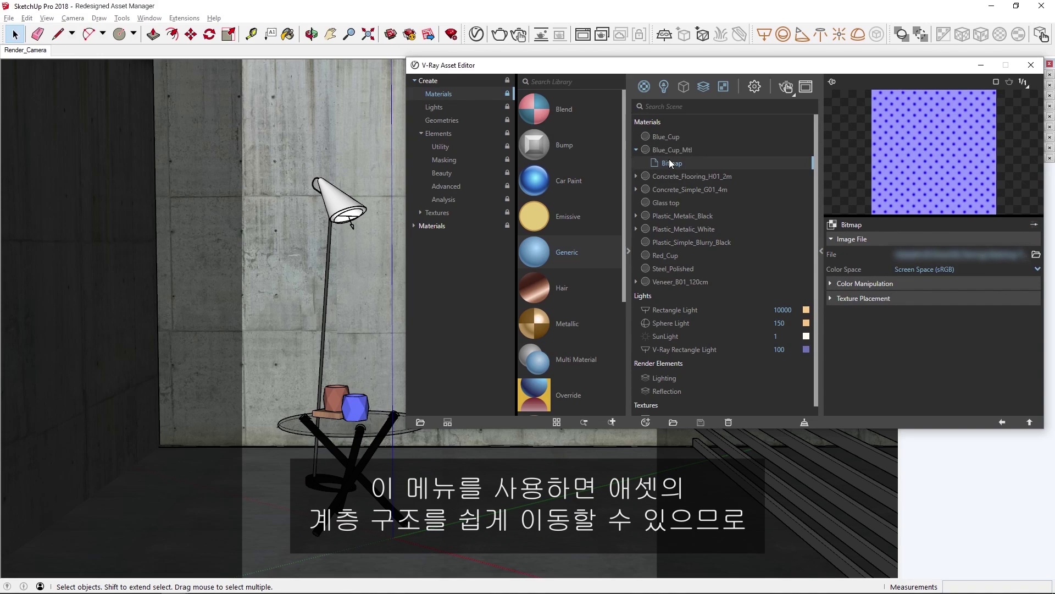
Step: Inspect Concrete_Flooring_H01_2m's ColorCorrection and bitmap textures and the plastic materials' Falloff texture
left_click(636, 176)
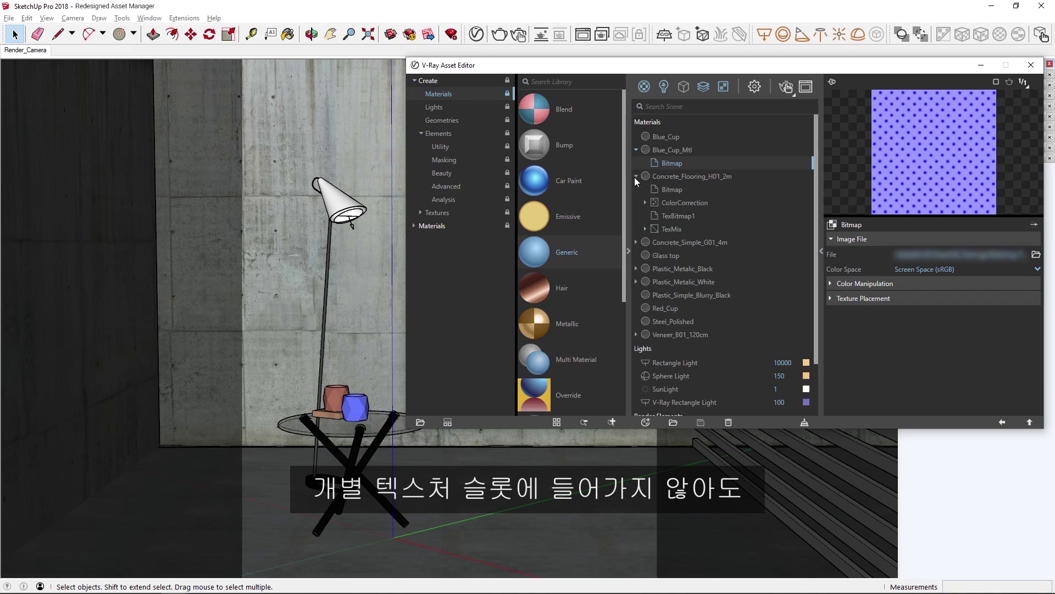
left_click(645, 202)
left_click(667, 216)
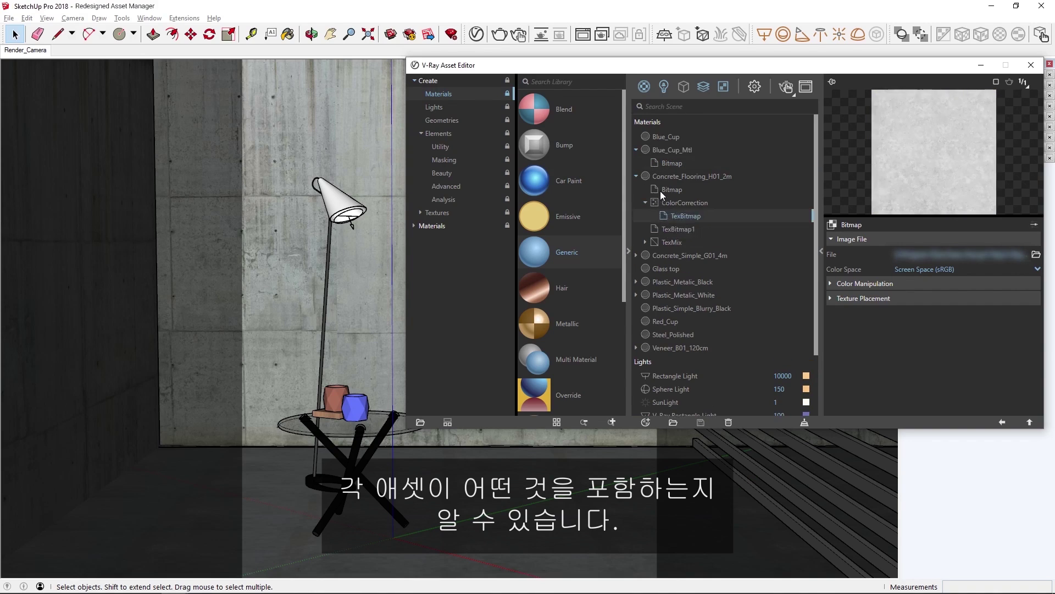
left_click(660, 189)
left_click(668, 203)
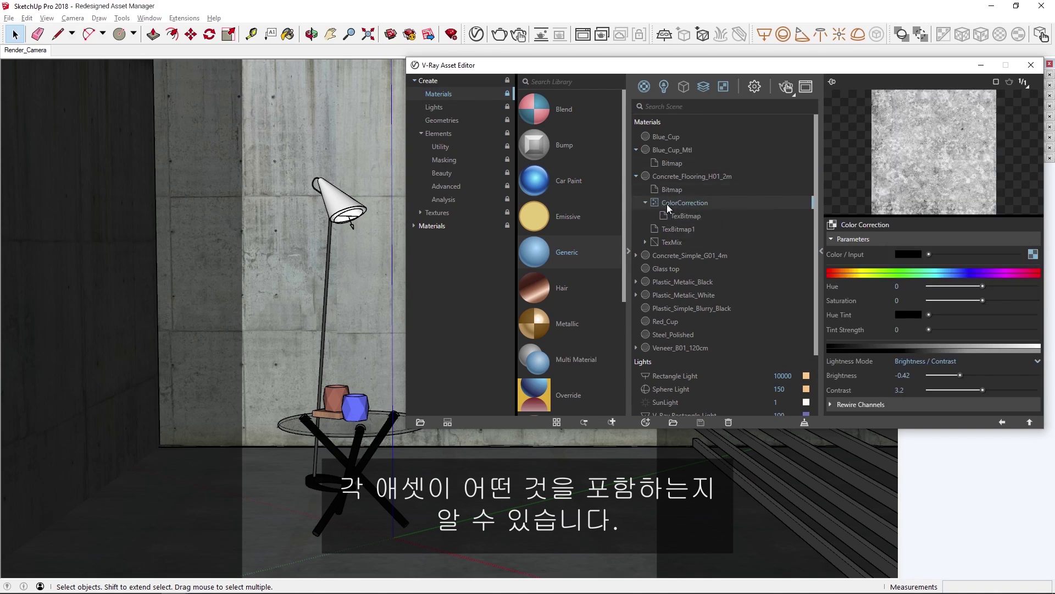
left_click(636, 177)
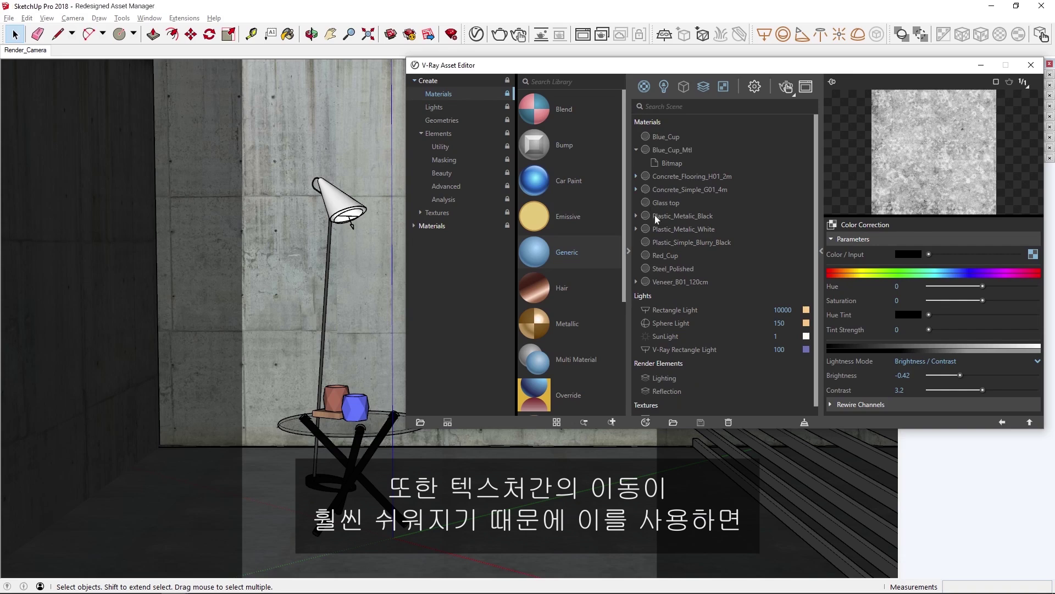
left_click(670, 244)
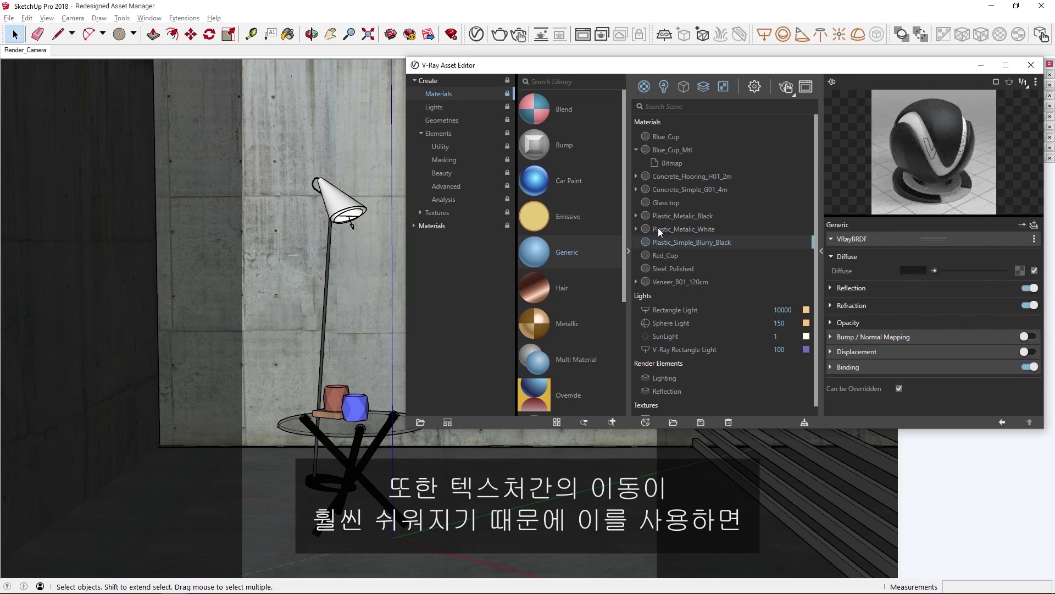
left_click(636, 229)
left_click(665, 242)
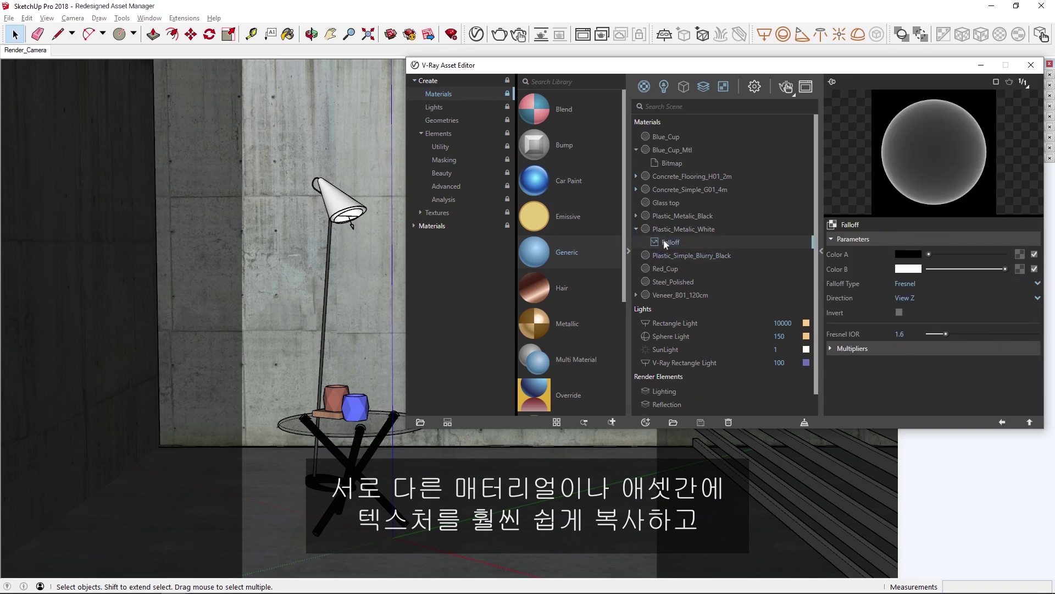
Step: Copy Concrete_Flooring_H01_2m's ColorCorrection texture, collapse the trees and view Concrete_Simple_G01_4m
left_click(636, 175)
right_click(664, 203)
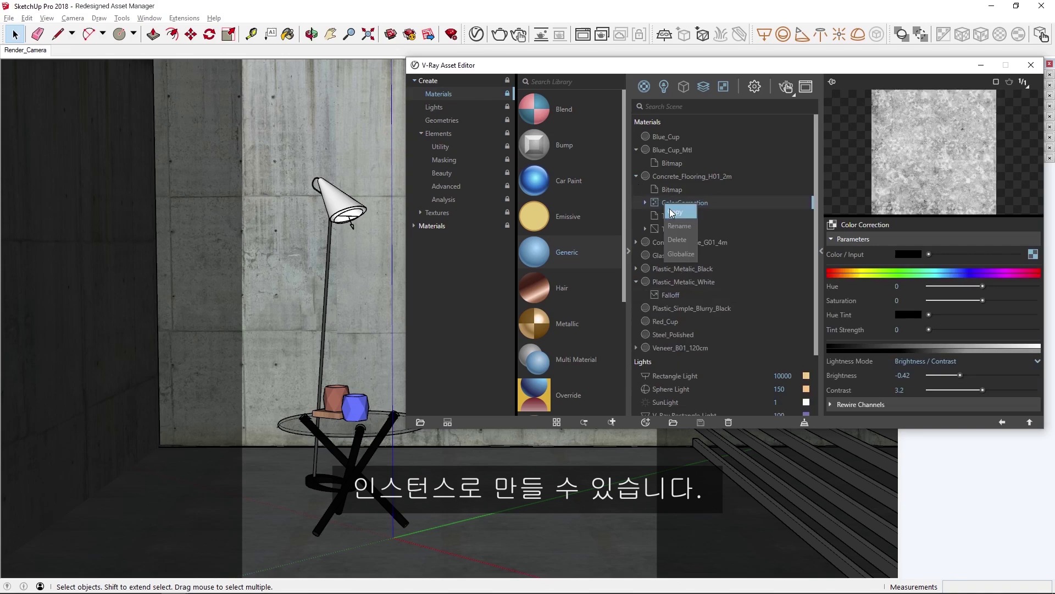
left_click(672, 213)
left_click(636, 176)
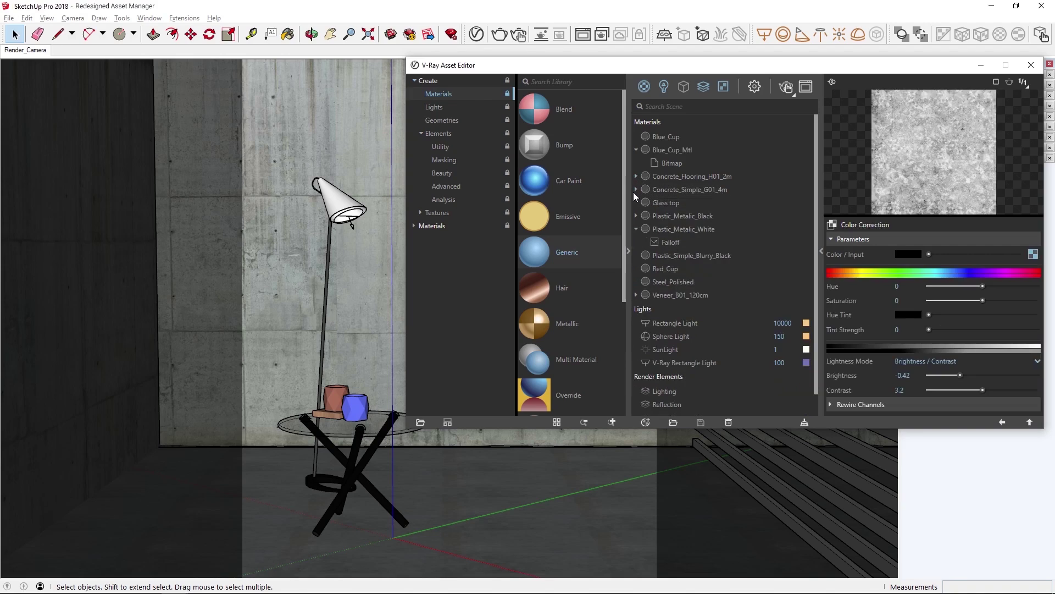
left_click(636, 228)
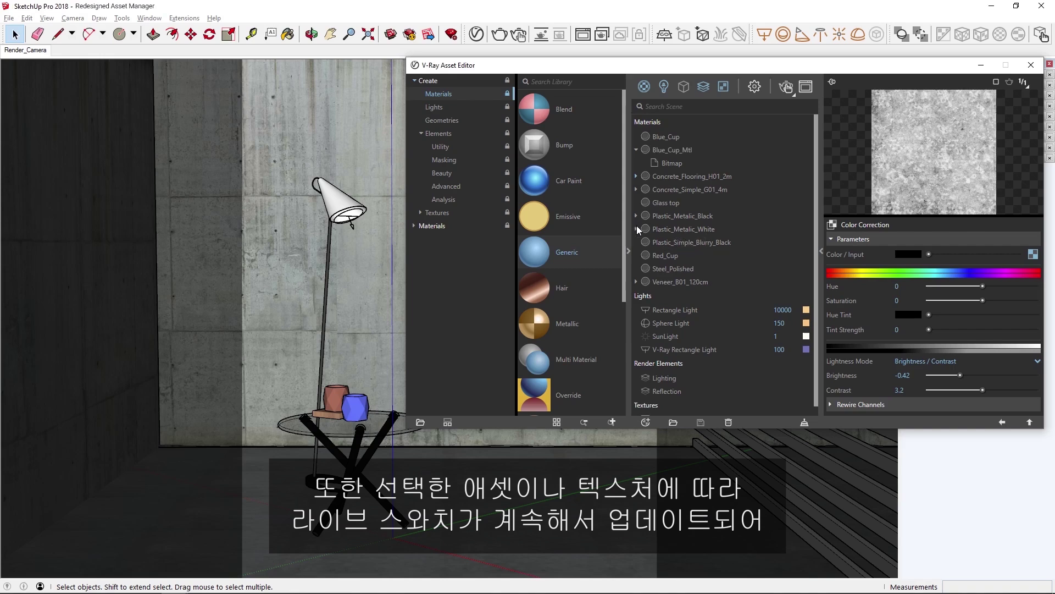
left_click(651, 188)
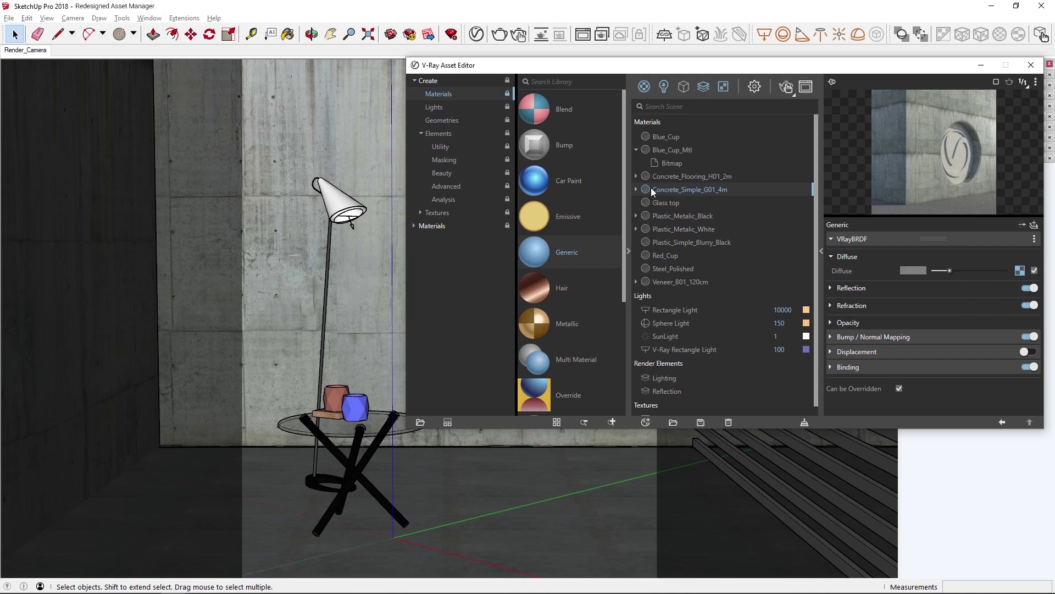
Step: Raise Blue_Cup_Mtl's Reflection Color from black to light grey
left_click(672, 150)
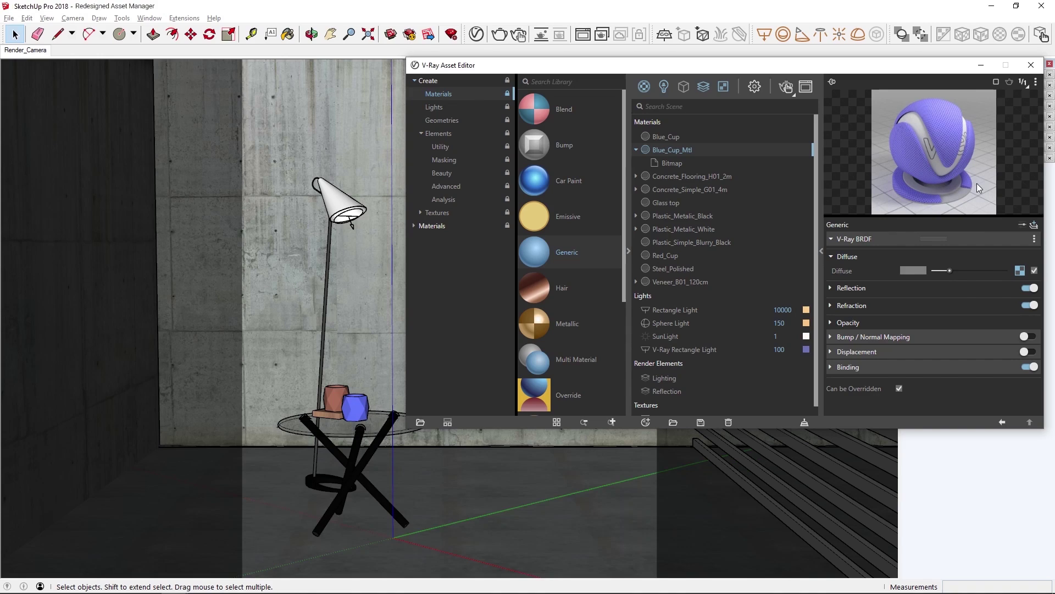
left_click(875, 290)
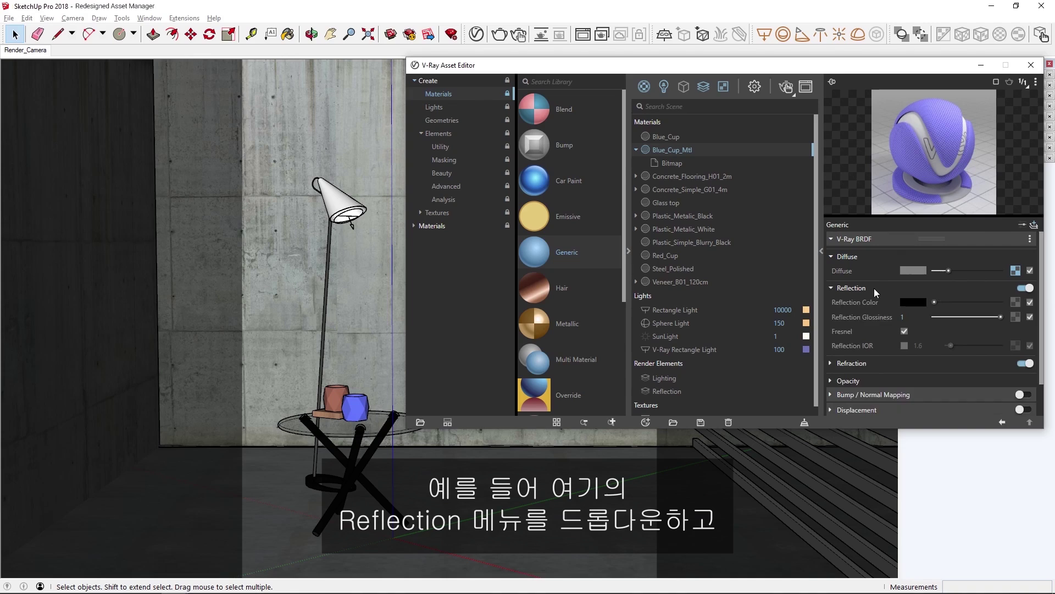
left_click_drag(934, 302, 971, 301)
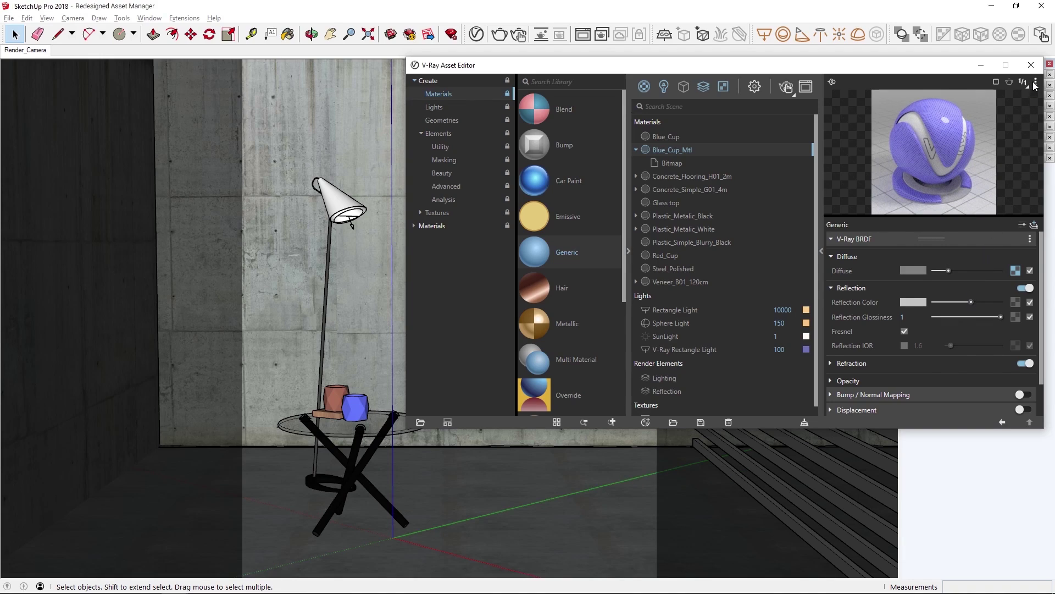
Step: Preview Blue_Cup_Mtl in the Fabric, Floor, Subsurface Scattering and Wall scenes, then return to Generic
left_click(1010, 81)
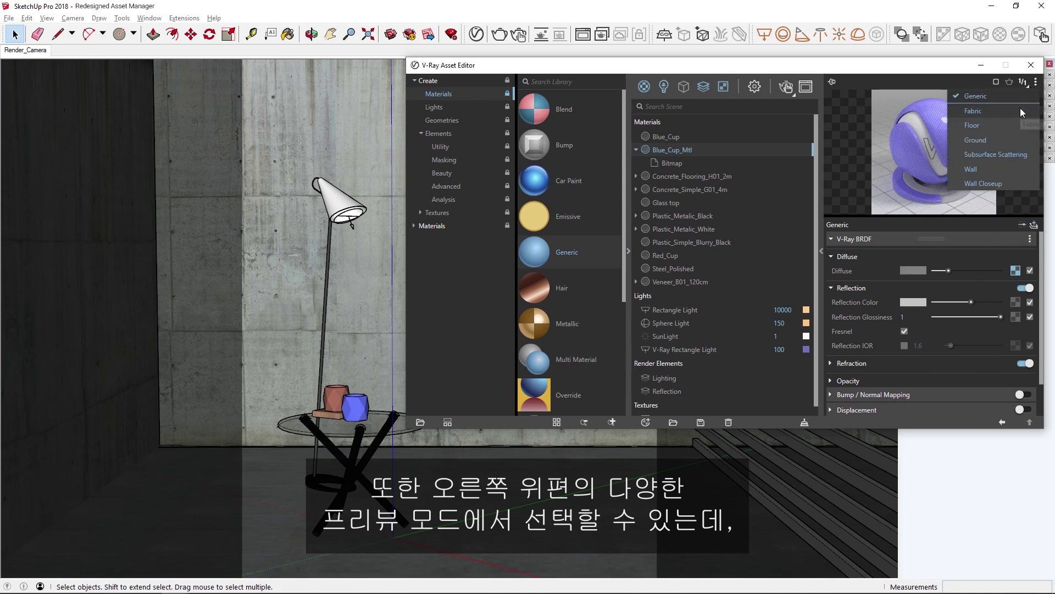
left_click(1021, 111)
left_click(1036, 83)
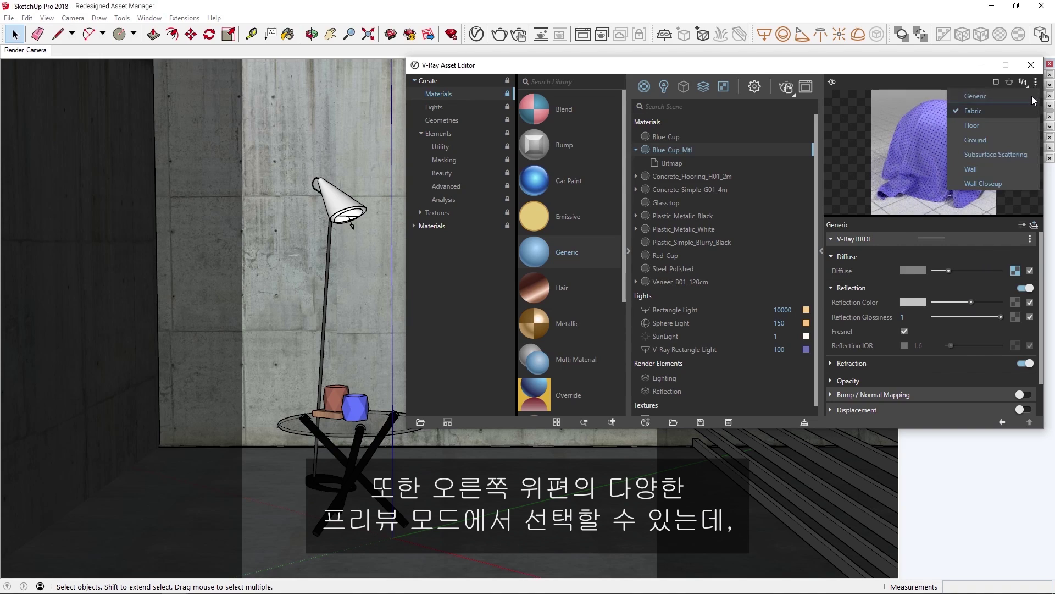
left_click(1020, 126)
left_click(1036, 83)
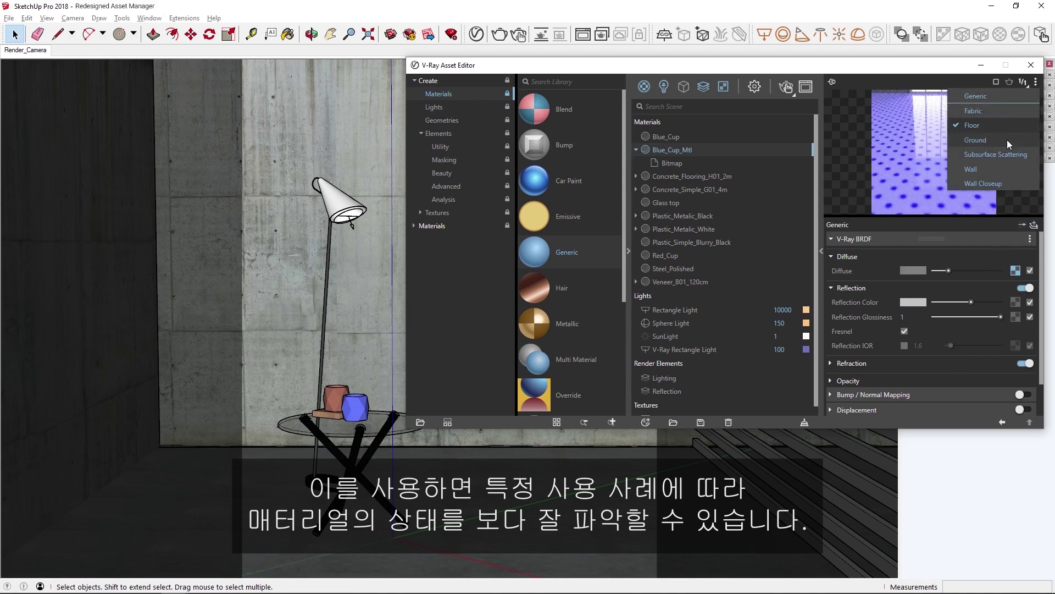
left_click(1004, 154)
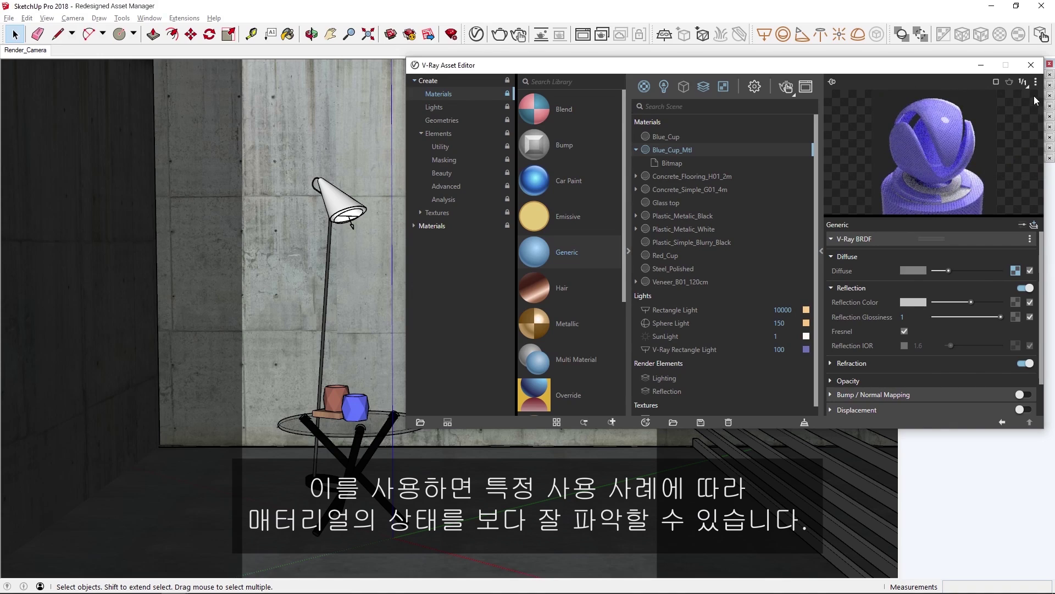
left_click(1035, 83)
left_click(1001, 172)
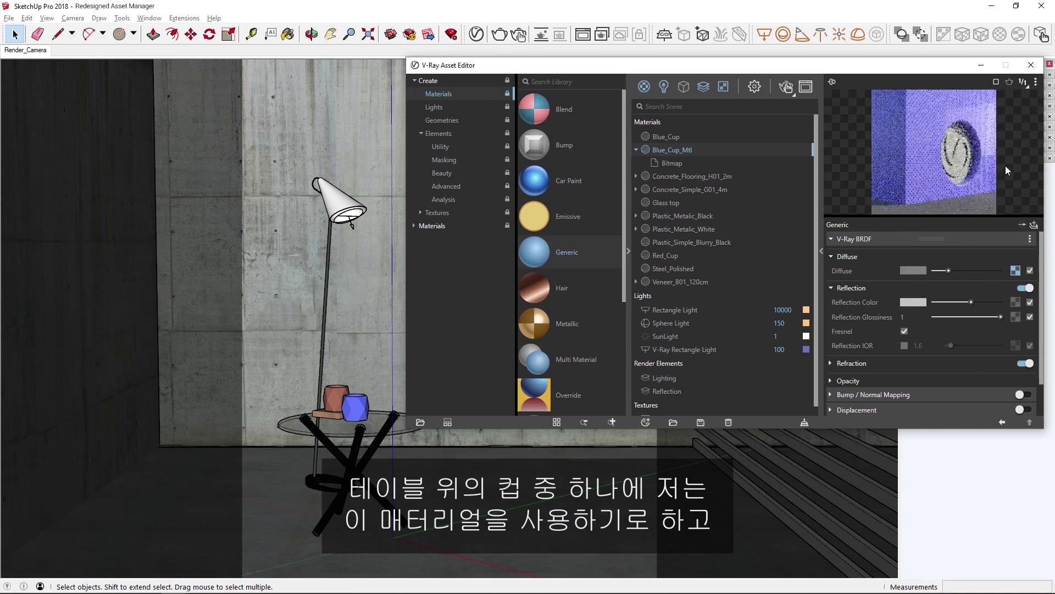
left_click(1036, 83)
left_click(1017, 94)
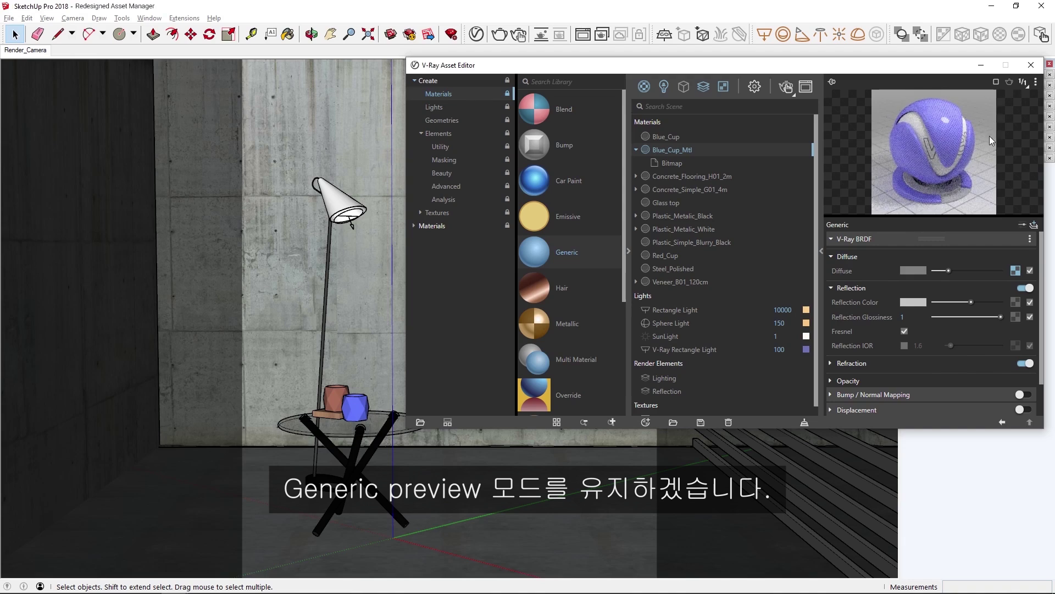
Step: Review the advanced Anisotropy, Dim Distance, Refraction, Dispersion and Opacity settings, then return to basic parameters
left_click(1022, 225)
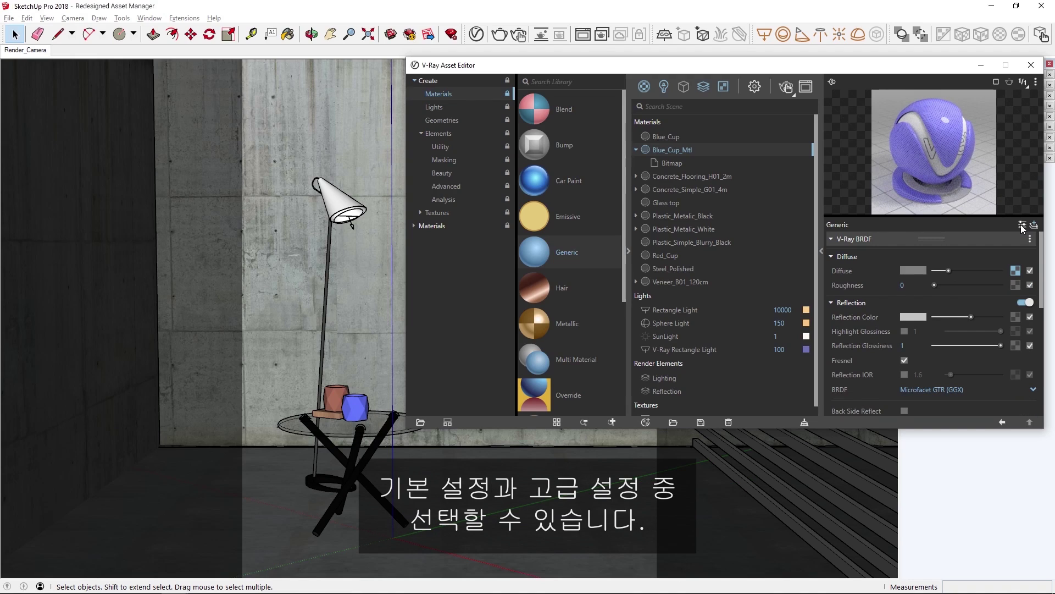
scroll(988, 272, "down", 3)
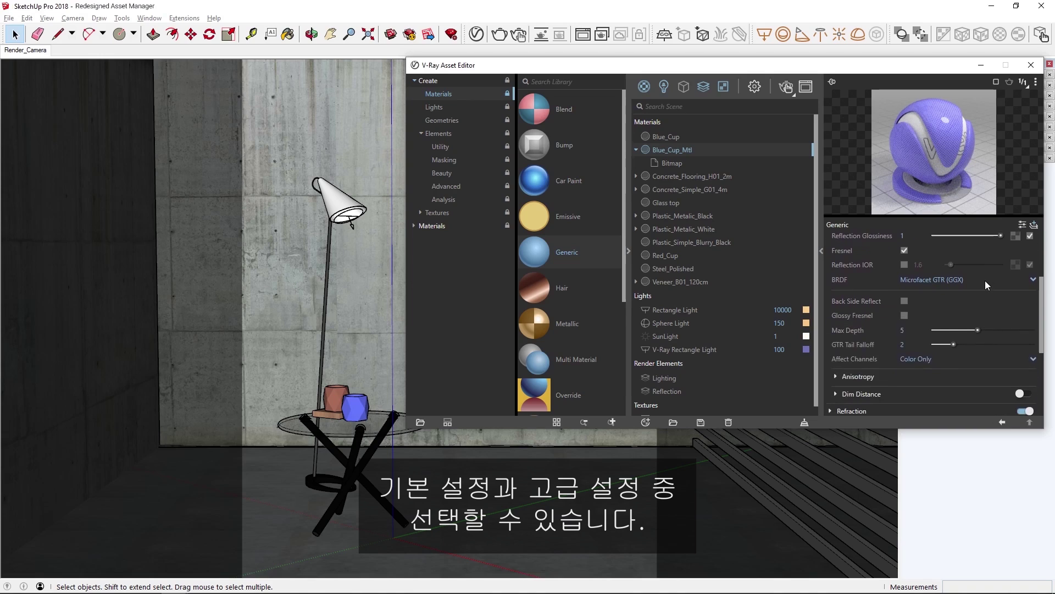
scroll(981, 284, "down", 2)
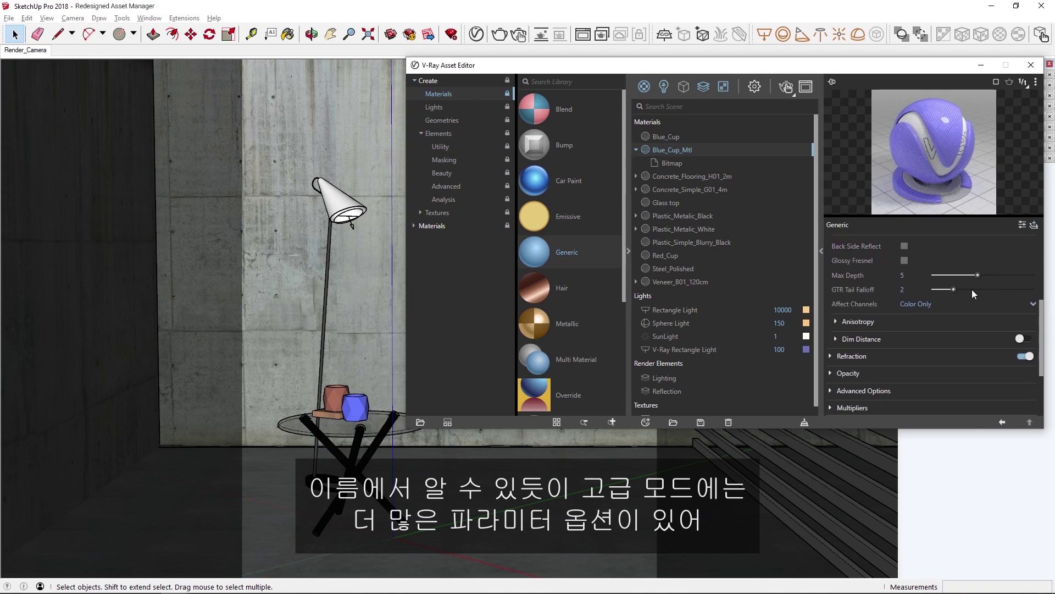
left_click(930, 318)
scroll(930, 319, "down", 3)
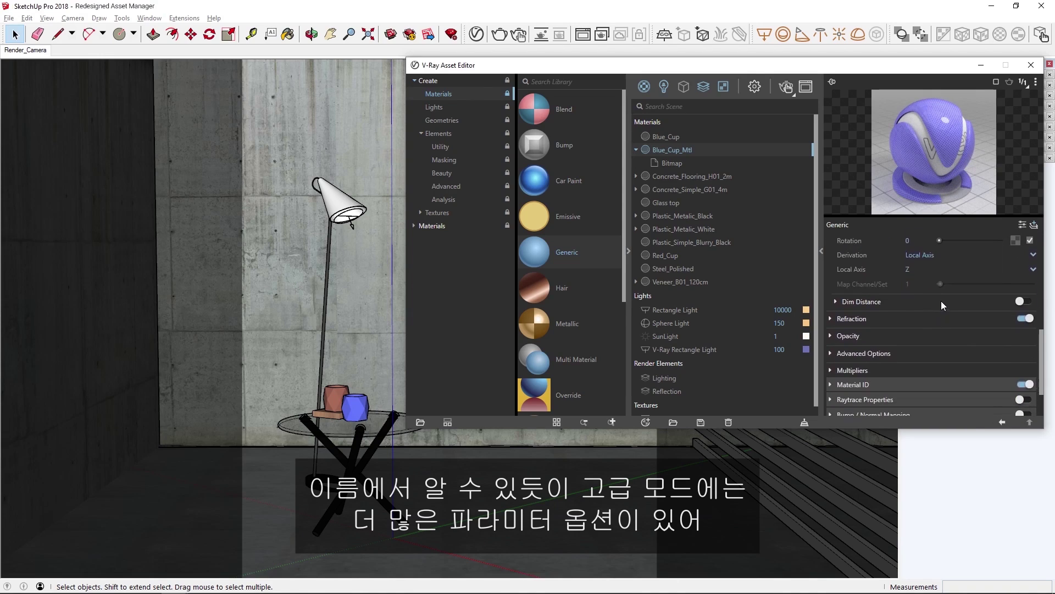
left_click(941, 301)
scroll(940, 305, "down", 2)
left_click(943, 292)
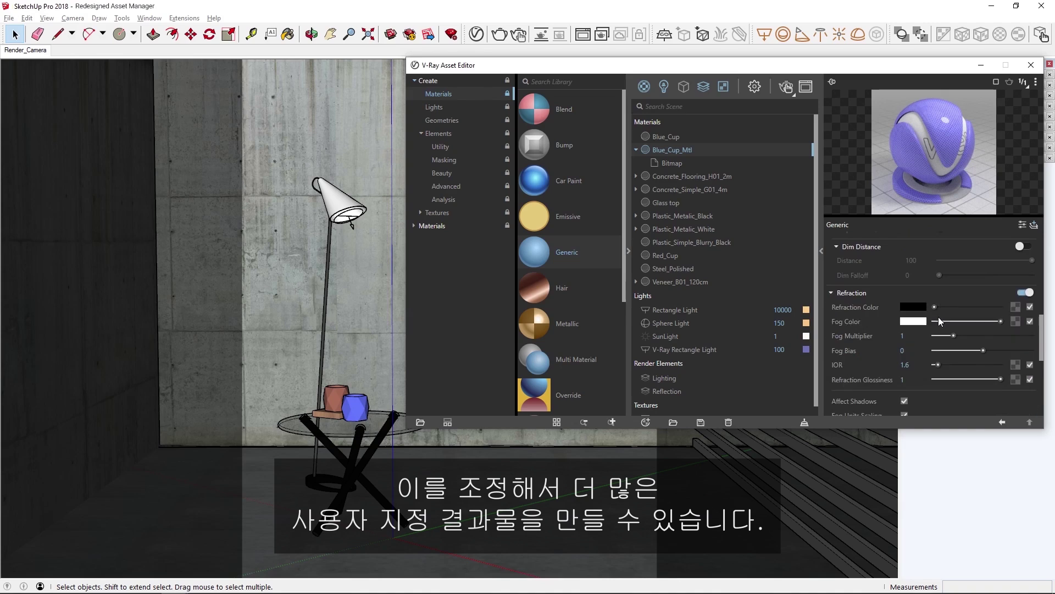
scroll(939, 317, "down", 6)
left_click(922, 296)
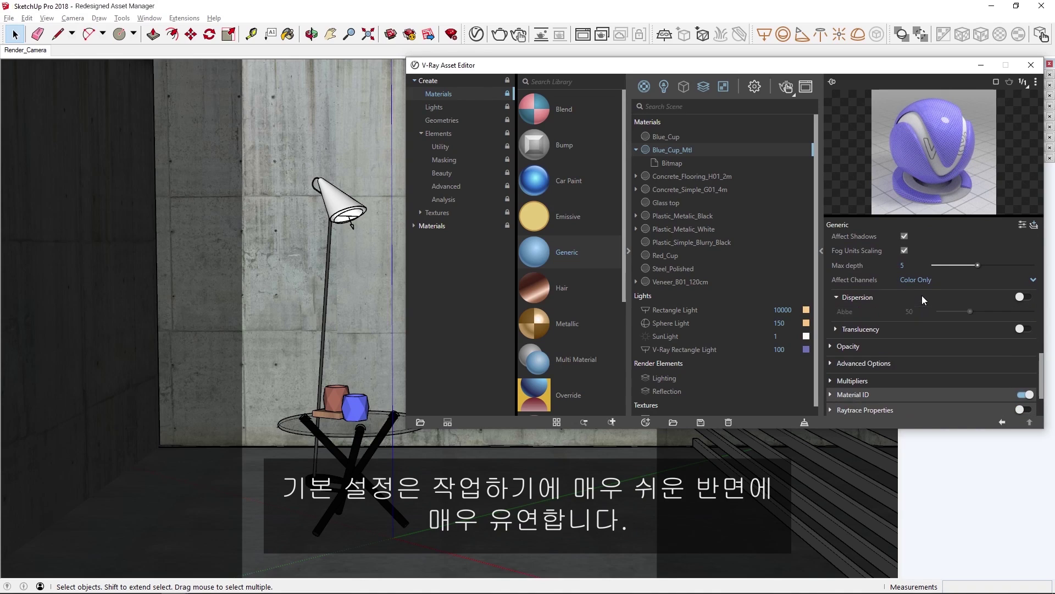
scroll(929, 313, "down", 2)
left_click(918, 292)
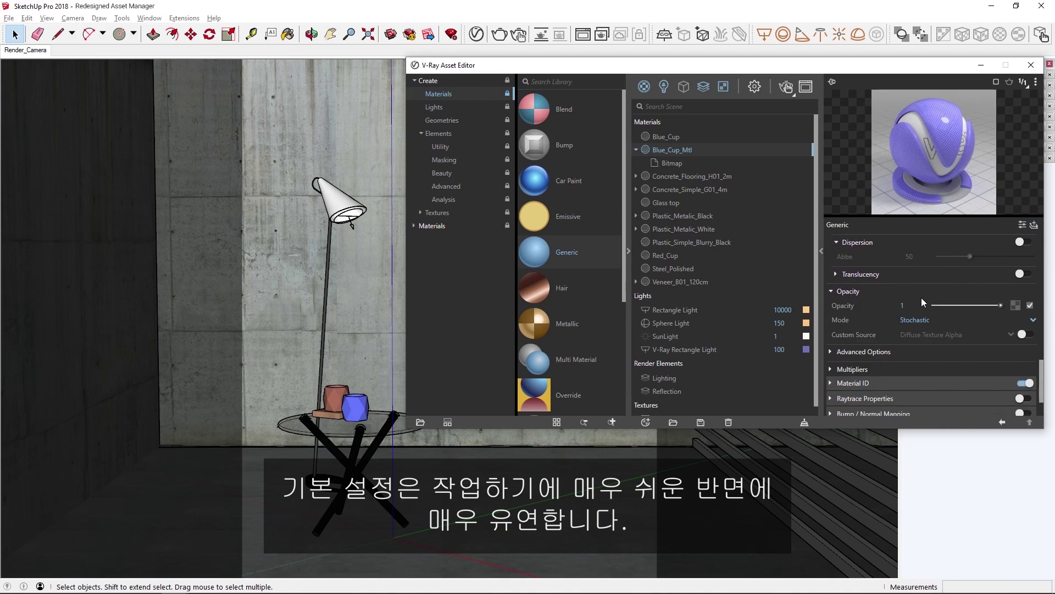
left_click(1022, 225)
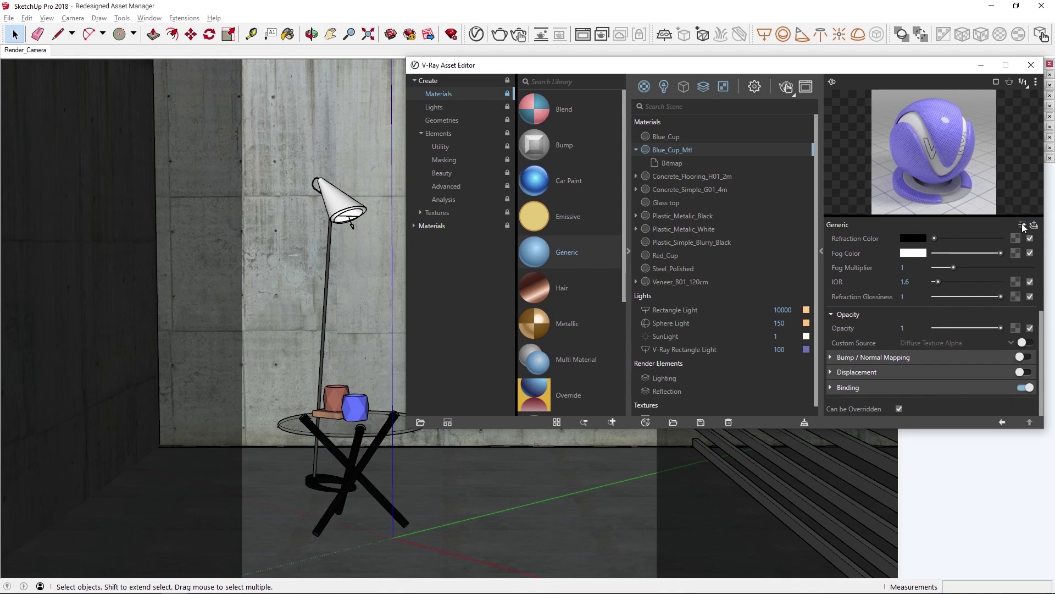
Step: Apply Blue_Cup_Mtl to the blue cup inside its group
left_click(358, 404)
double_click(358, 404)
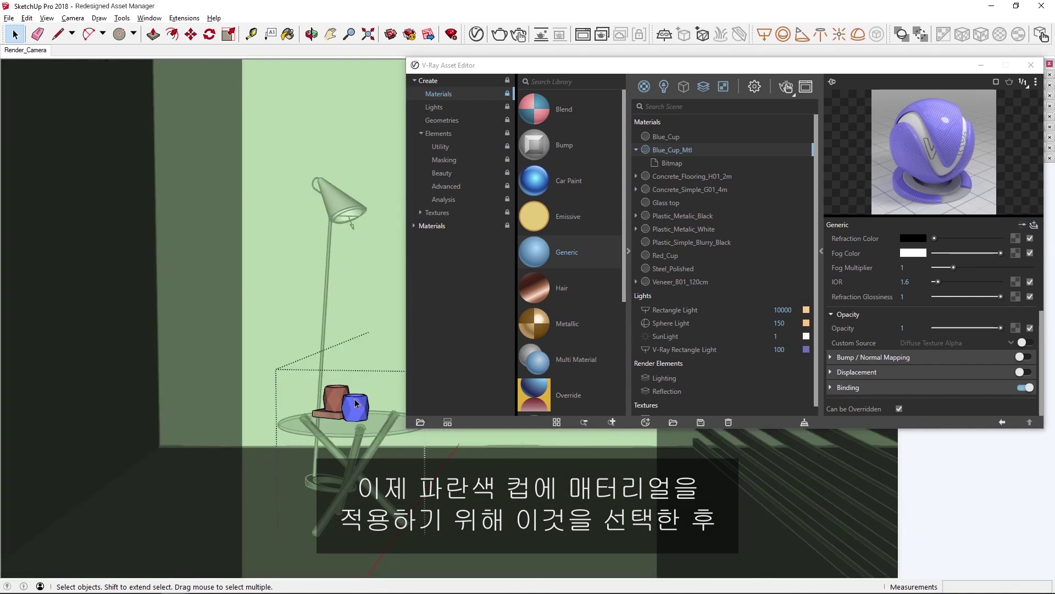
left_click(358, 404)
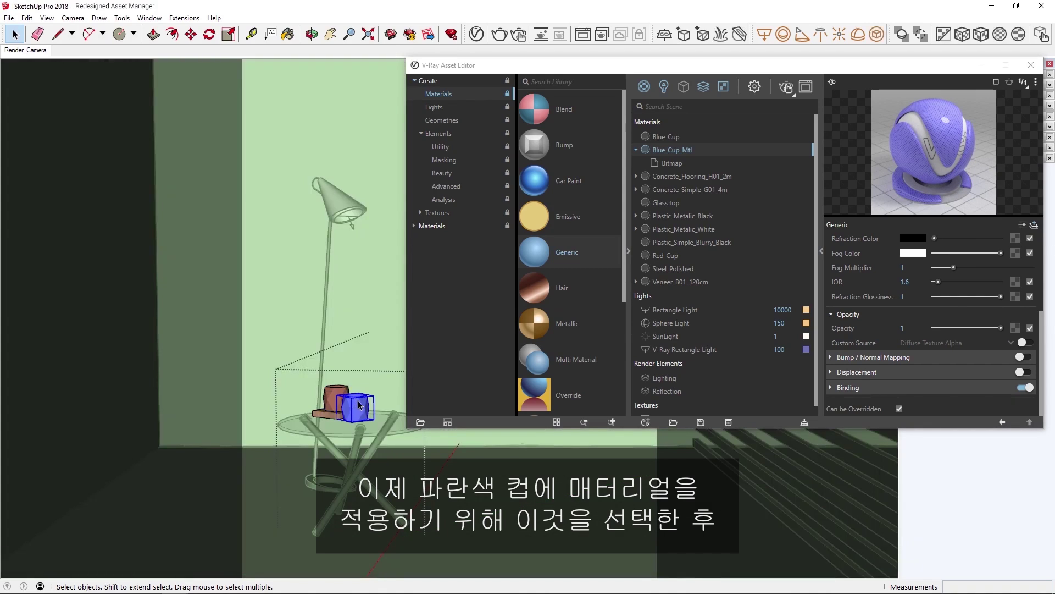
right_click(676, 149)
left_click(684, 167)
left_click(396, 182)
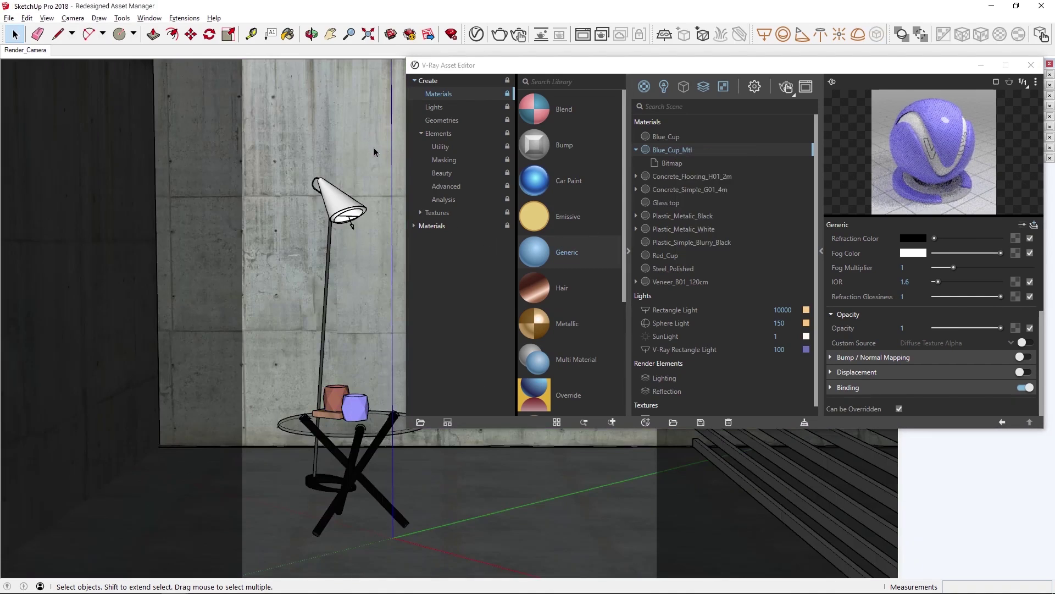
Step: Bring up the Diffuse texture's Wrap In options to reach Color Correction
scroll(913, 283, "up", 3)
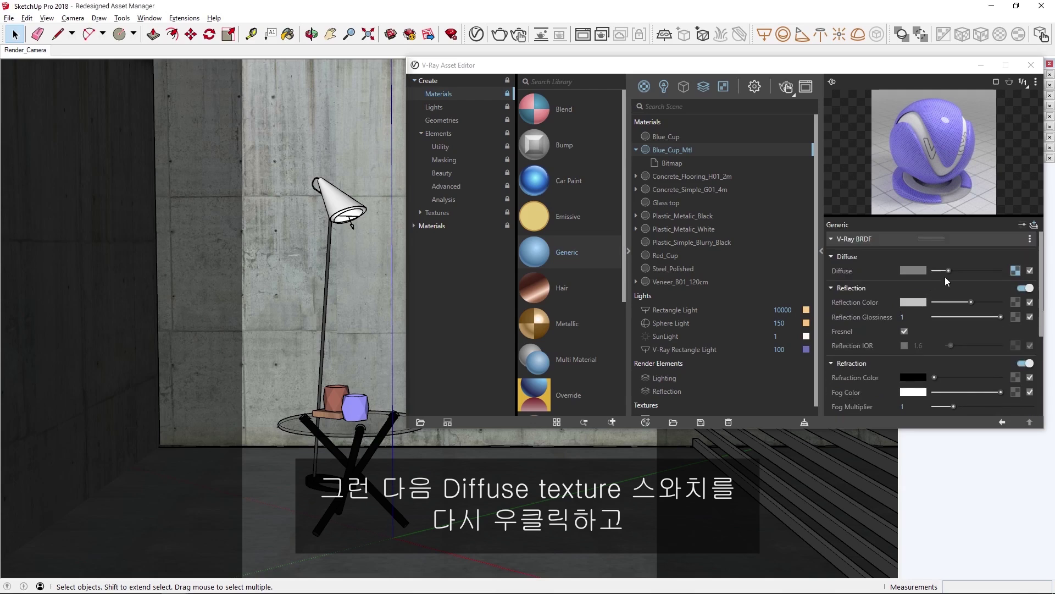
right_click(1016, 271)
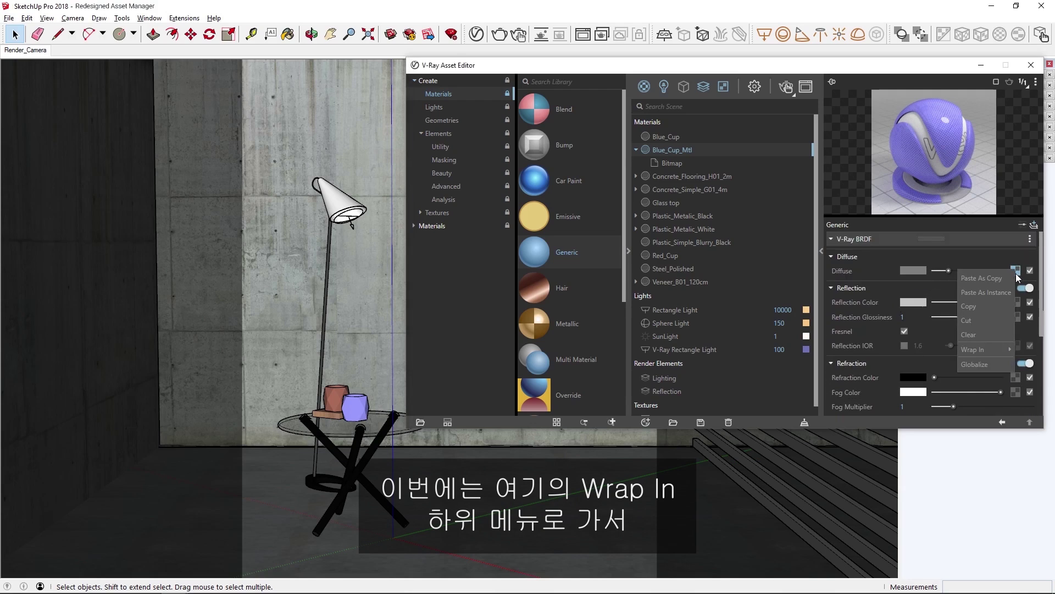
mouse_move(992, 350)
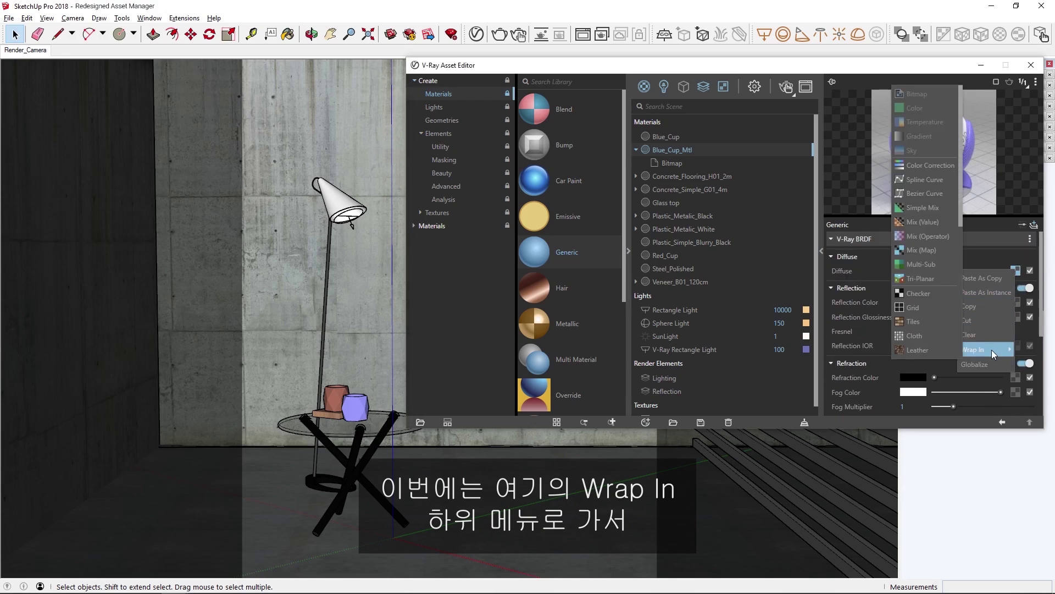
Step: Wrap the Diffuse texture in a Color Correction and settle its Hue at 0.4
left_click(929, 167)
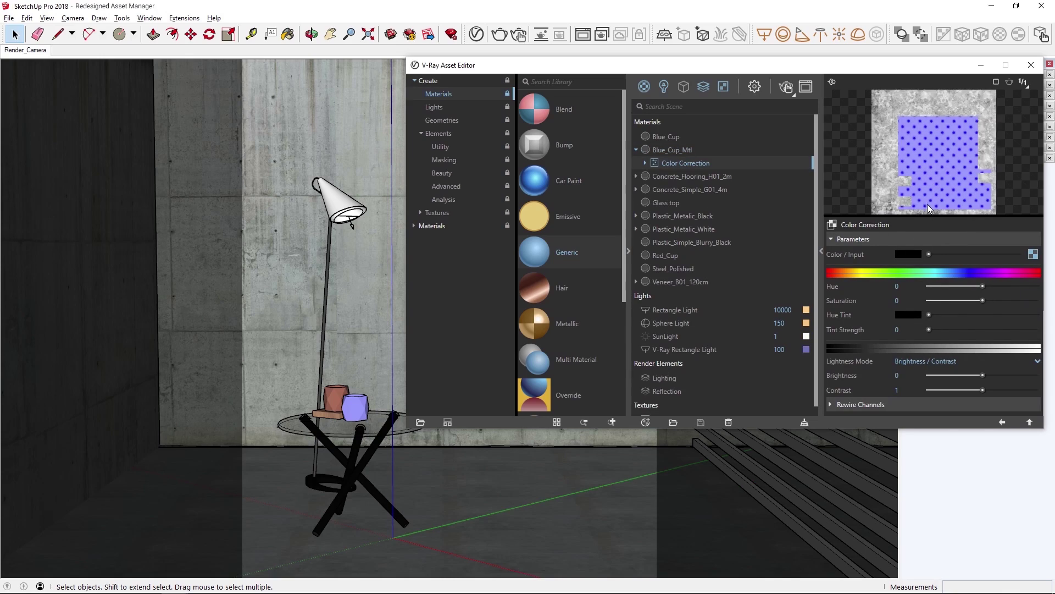
left_click(964, 286)
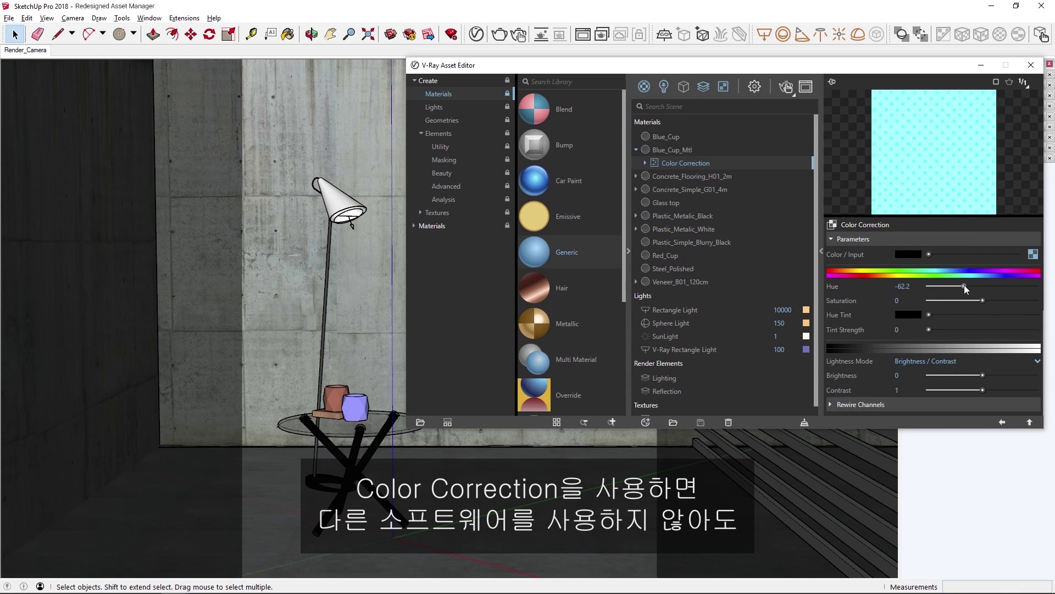
left_click_drag(964, 284, 1010, 285)
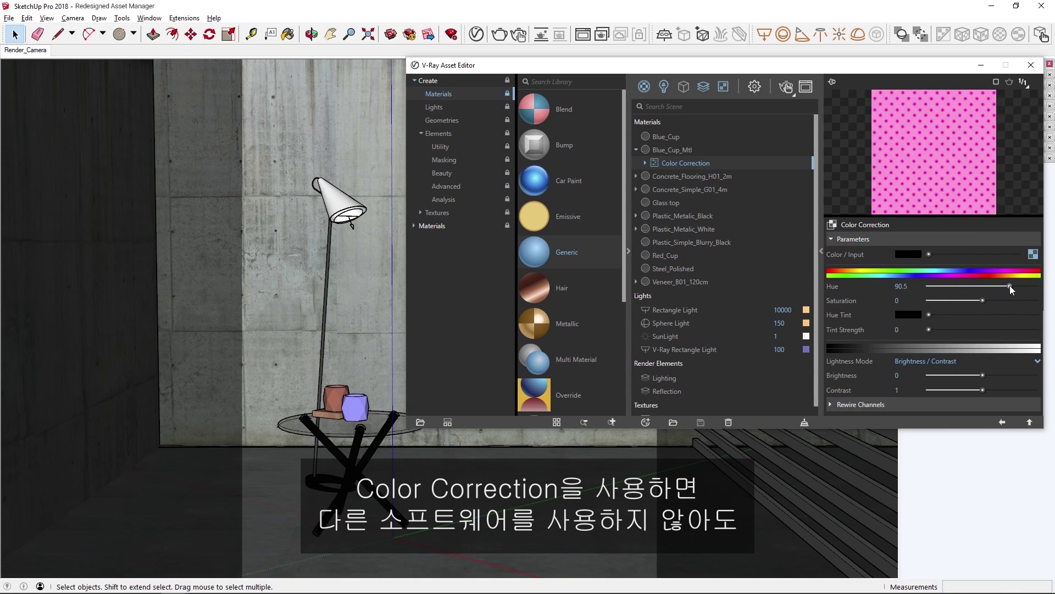
left_click(982, 286)
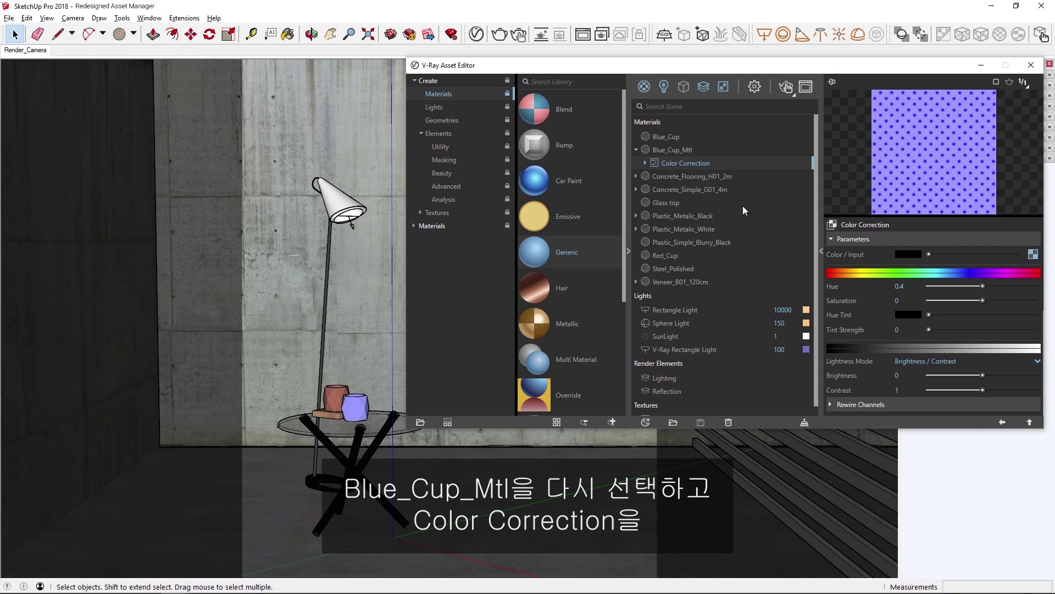
Step: Paste the Color Correction as an instance into Blue_Cup_Mtl's Reflection Color
left_click(701, 153)
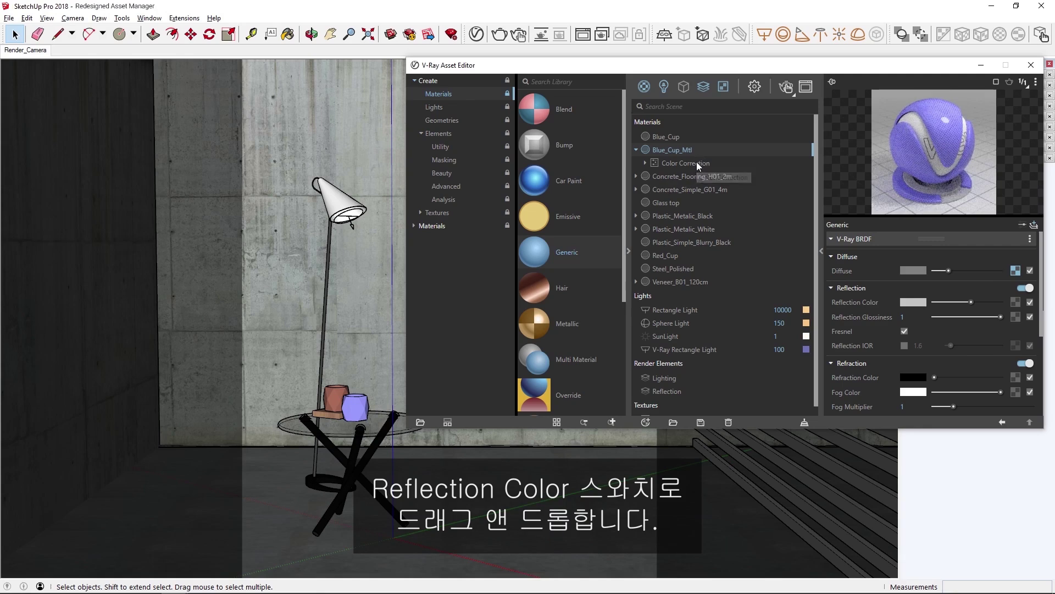
left_click_drag(697, 162, 1018, 304)
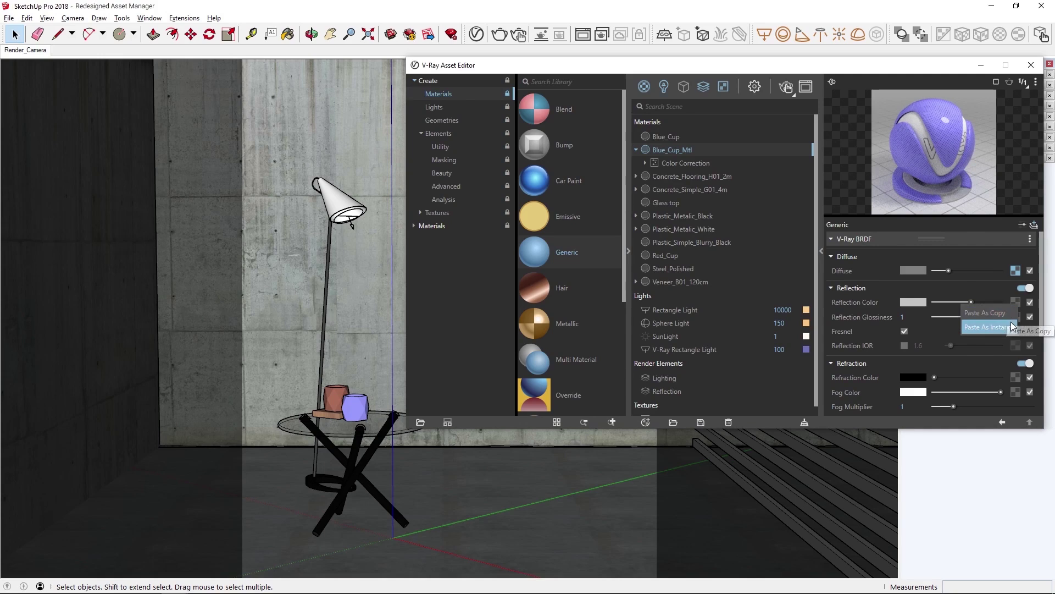
left_click(1011, 325)
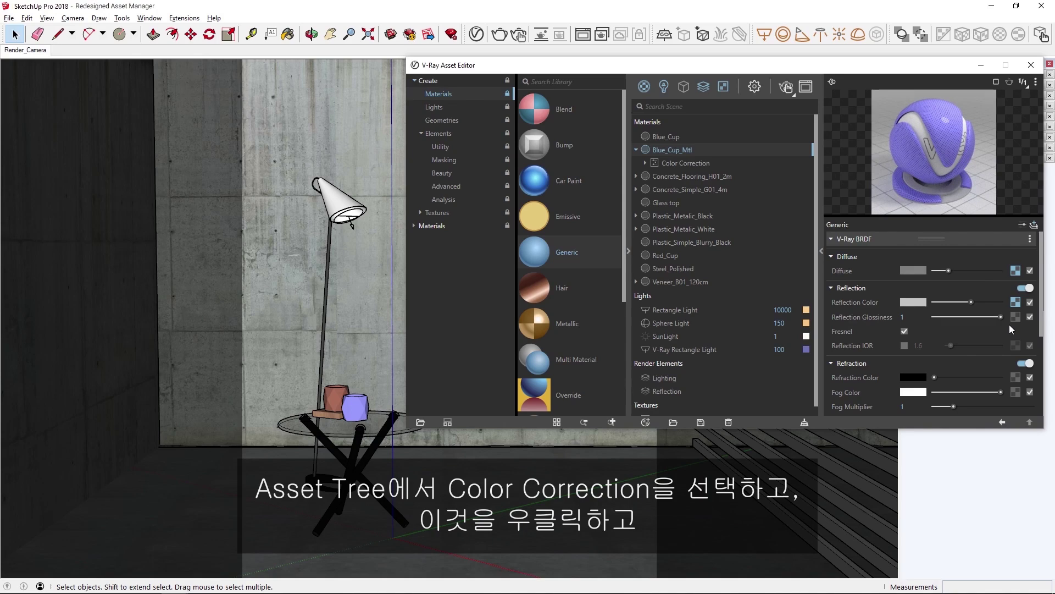
Step: Rename the Color Correction texture to Diffuse_CC
right_click(680, 163)
left_click(688, 185)
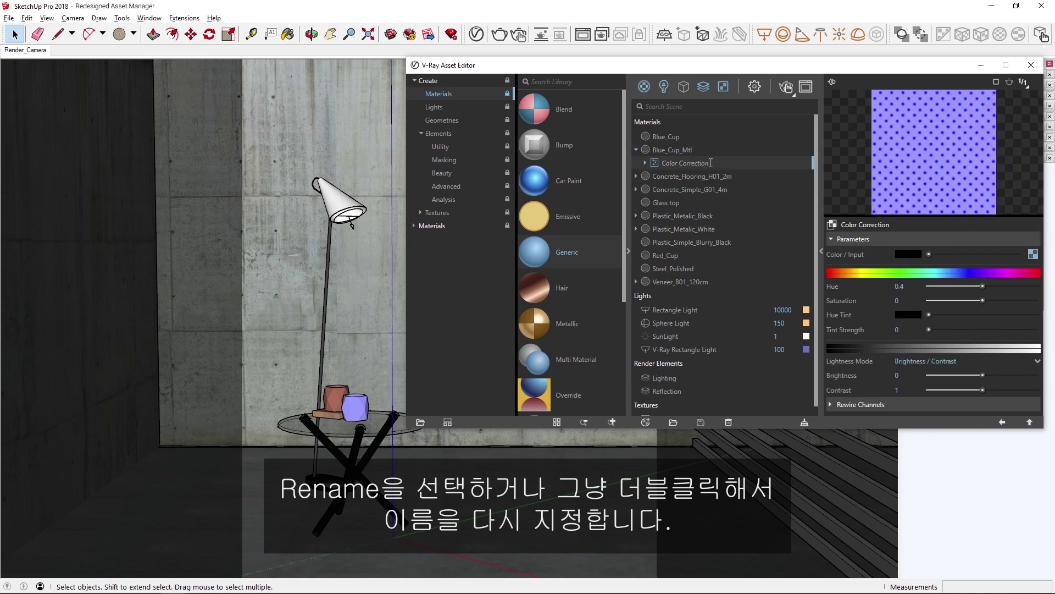
left_click_drag(711, 162, 660, 164)
type("Diffuse_")
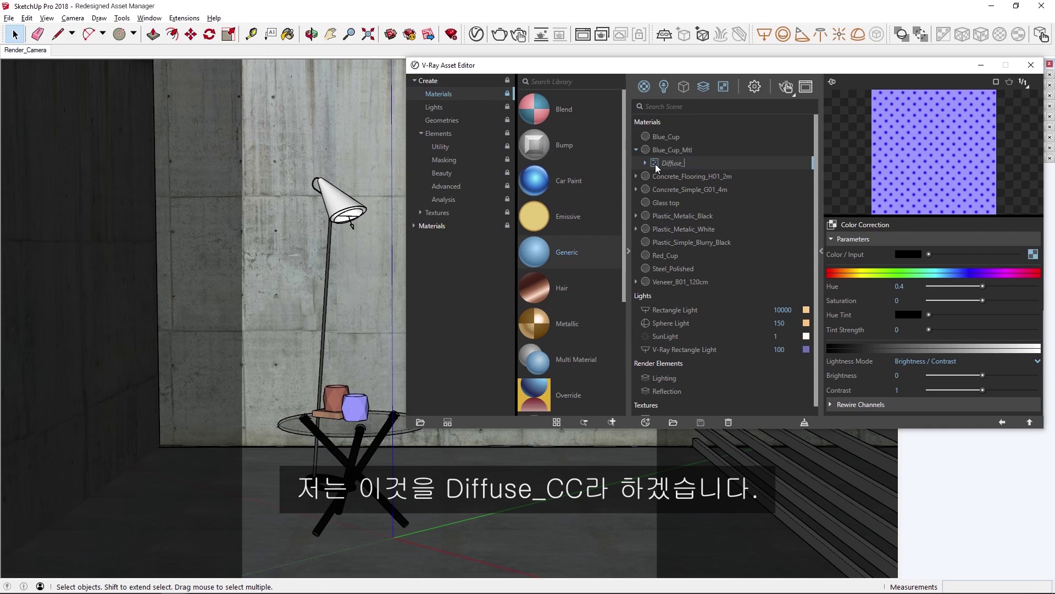
type("CC")
key("Return")
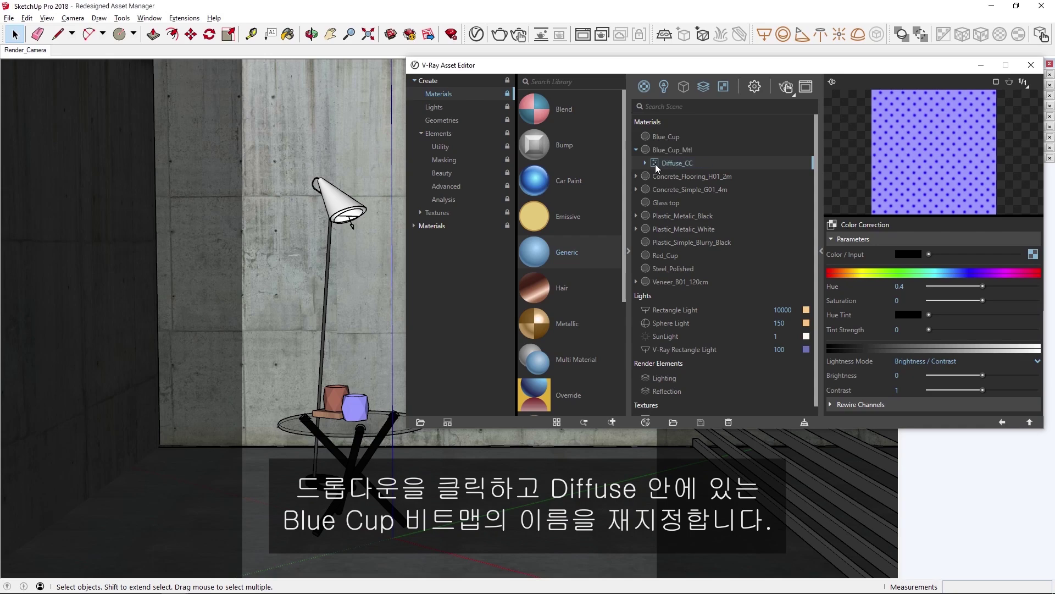
Step: Rename the bitmap nested inside Diffuse_CC to Diffuse
left_click(644, 163)
right_click(671, 177)
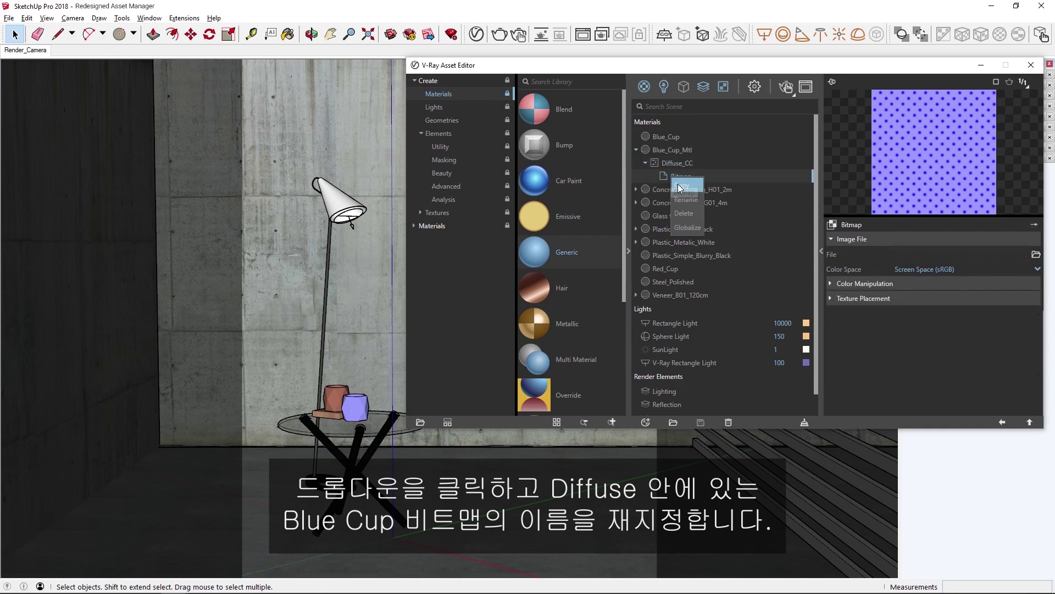
left_click(686, 200)
type("Di")
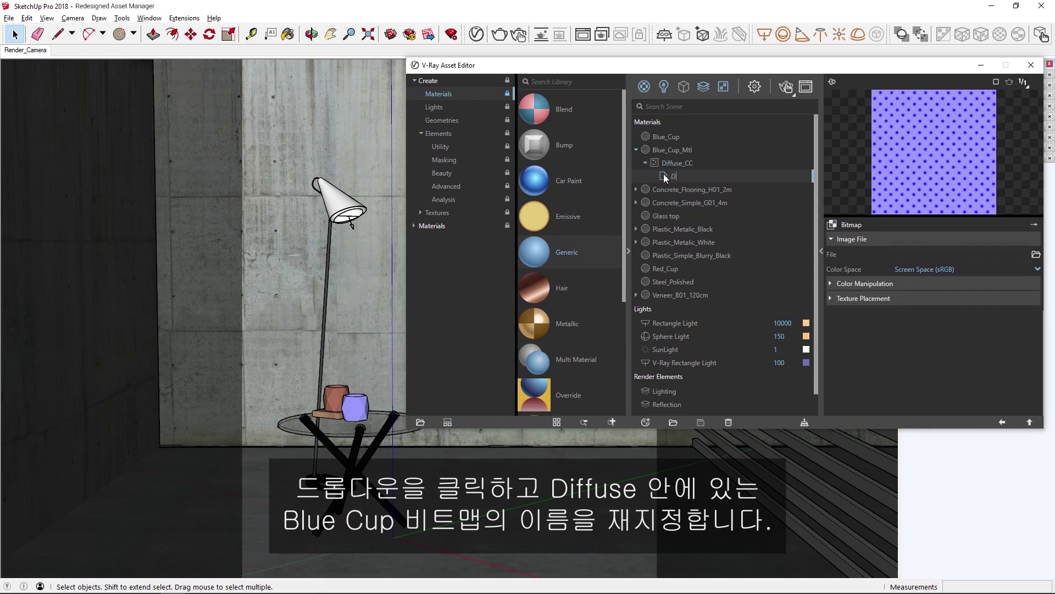
type("ffu")
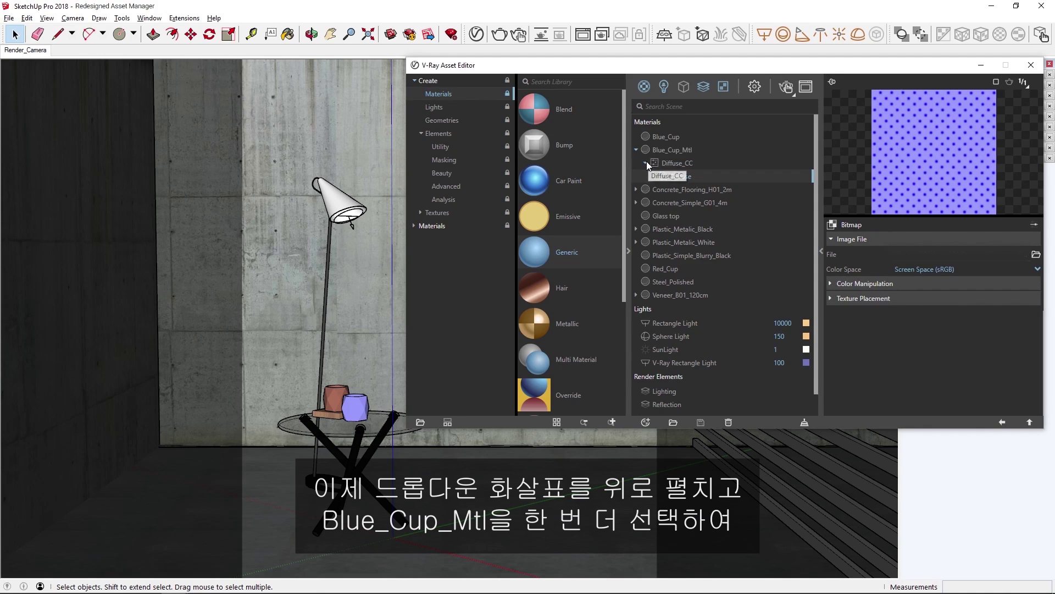
Step: Save Blue_Cup_Mtl to file as Blue_Cup_Mtl.vrmat in the Custom_Library folder
left_click(637, 149)
left_click(671, 150)
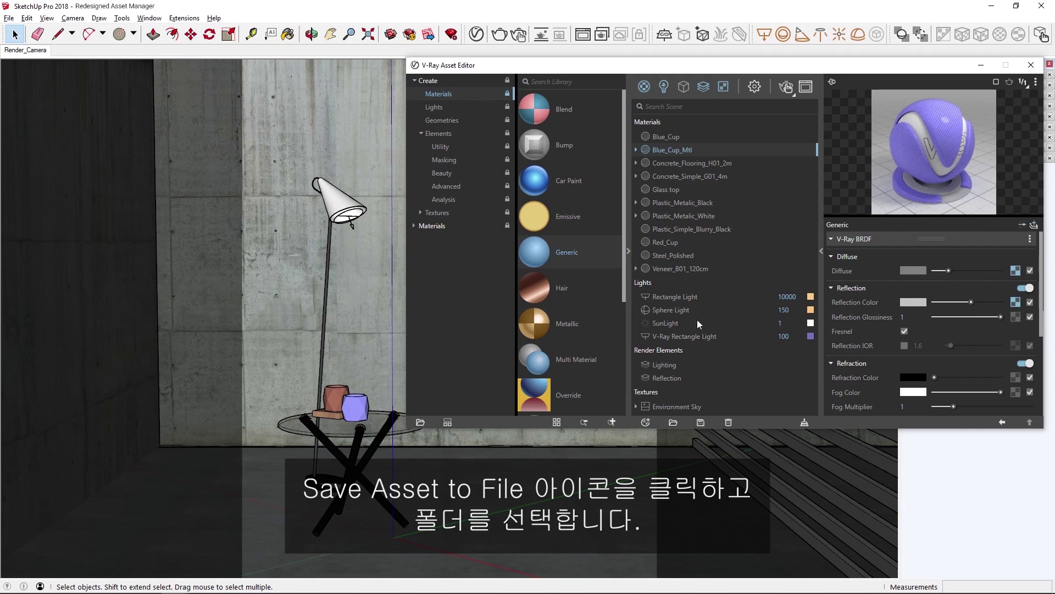
left_click(701, 422)
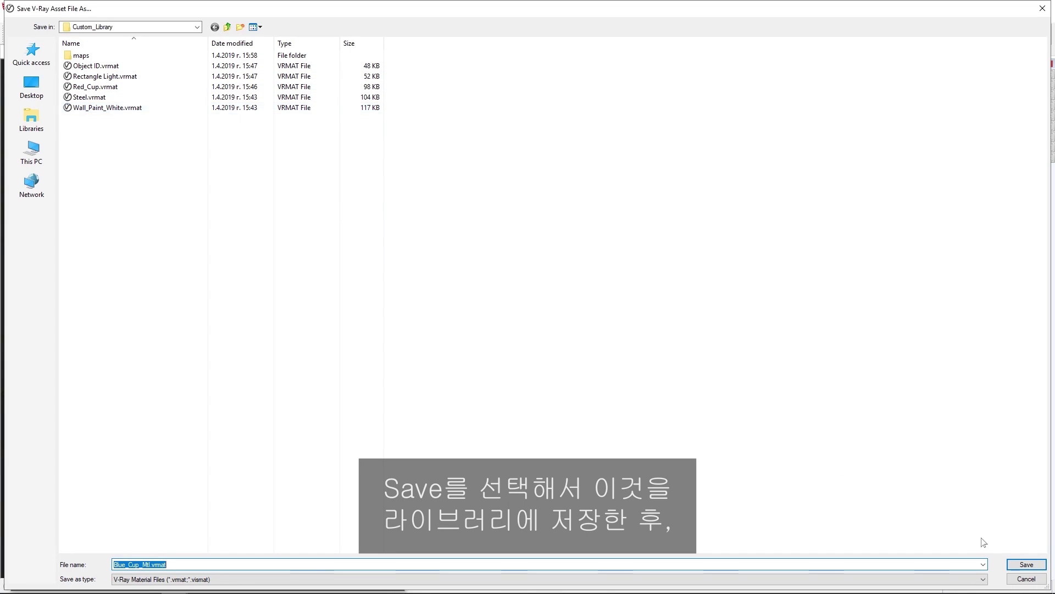
left_click(1027, 564)
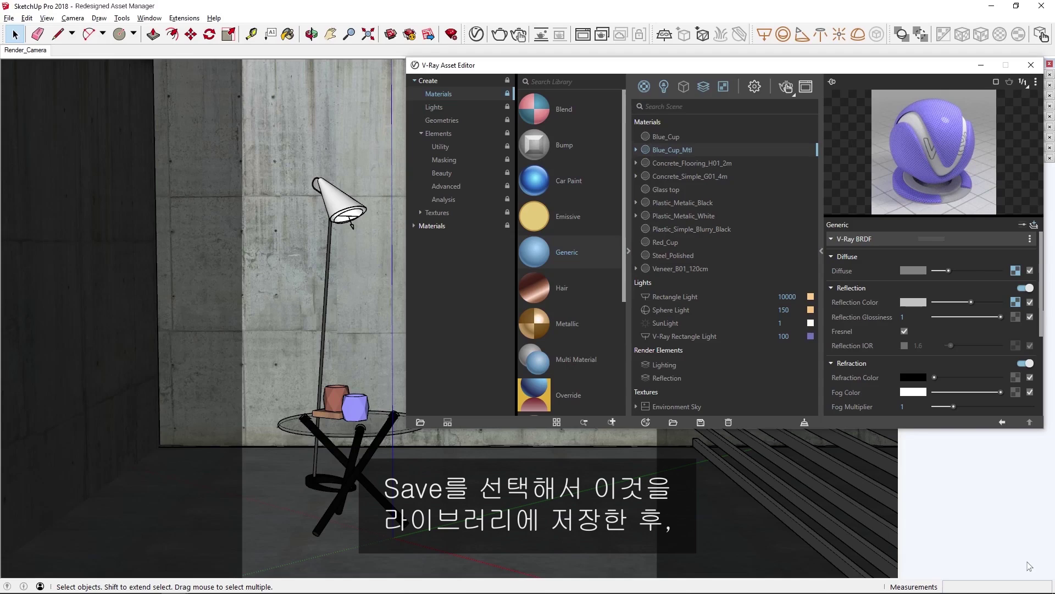
Step: Add the Custom_Library folder as a V-Ray material library
left_click(421, 423)
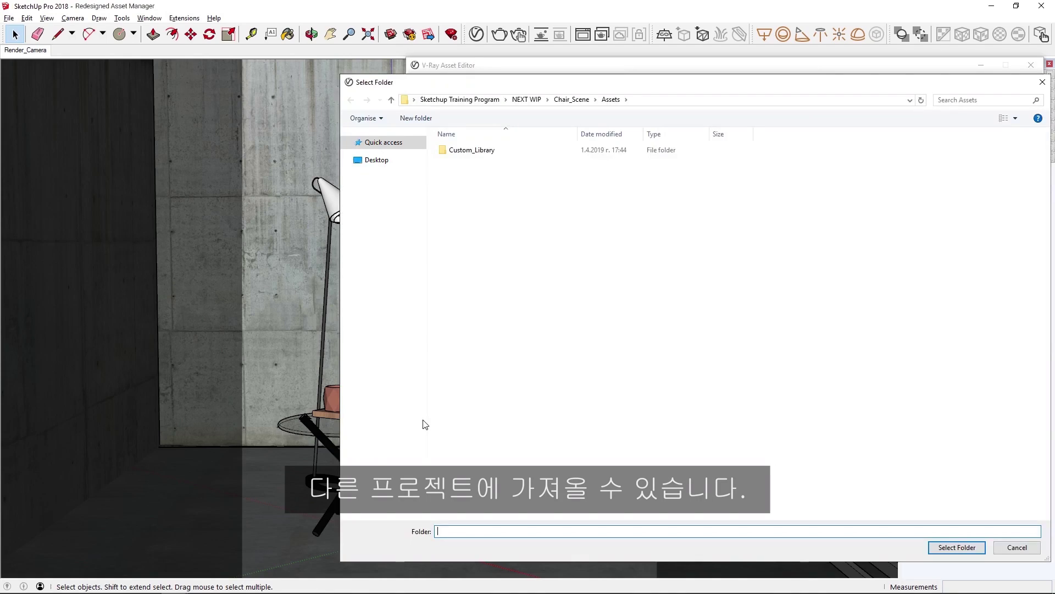
left_click(478, 151)
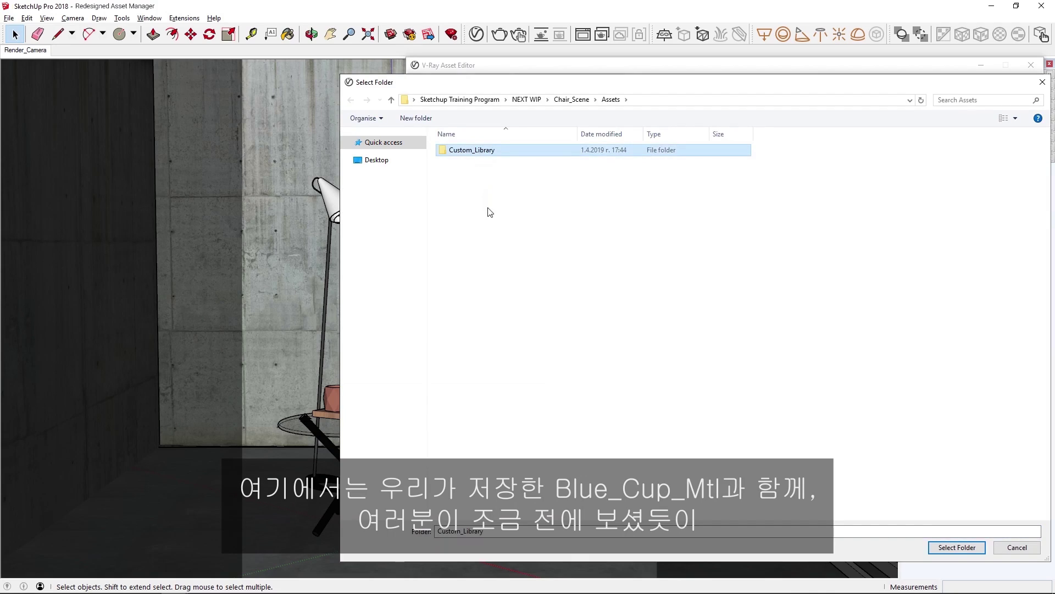
left_click(935, 548)
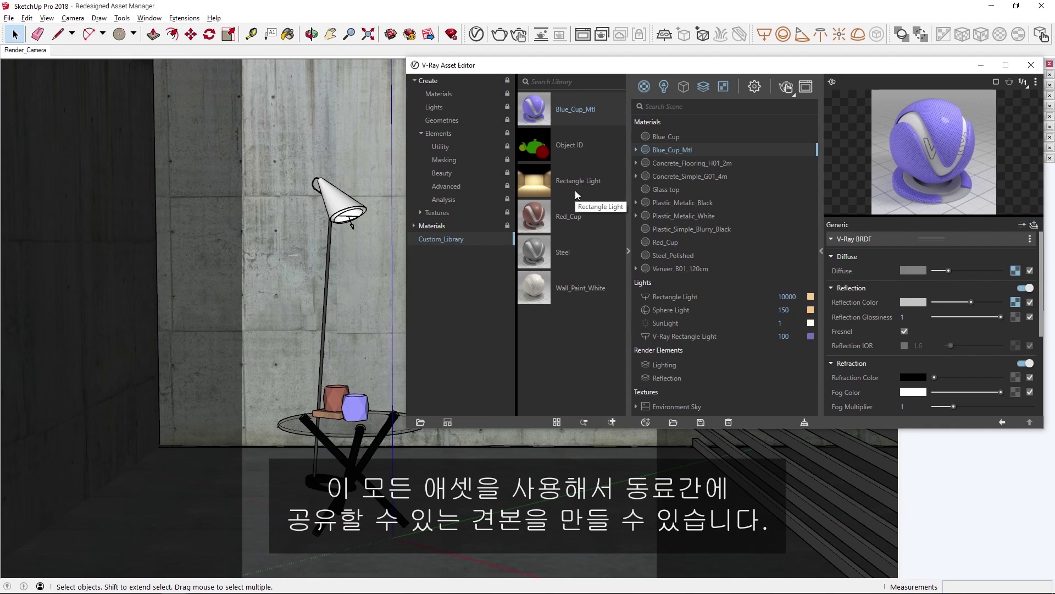
Step: Lower Blue_Cup_Mtl's Reflection Glossiness to 0.6 and drag it onto its Custom_Library copy
left_click(572, 185)
left_click(574, 152)
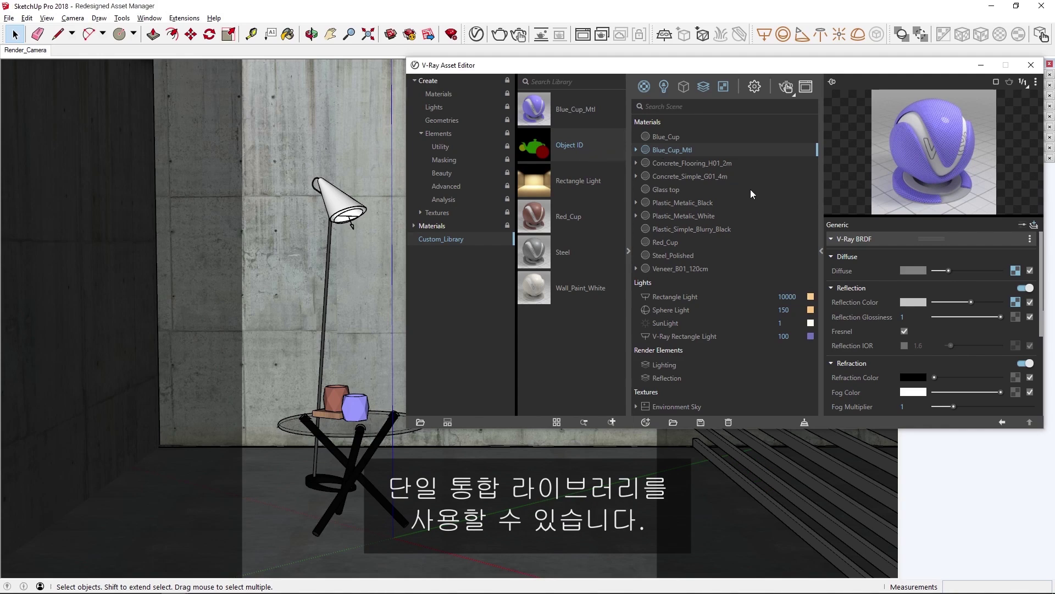
left_click(976, 317)
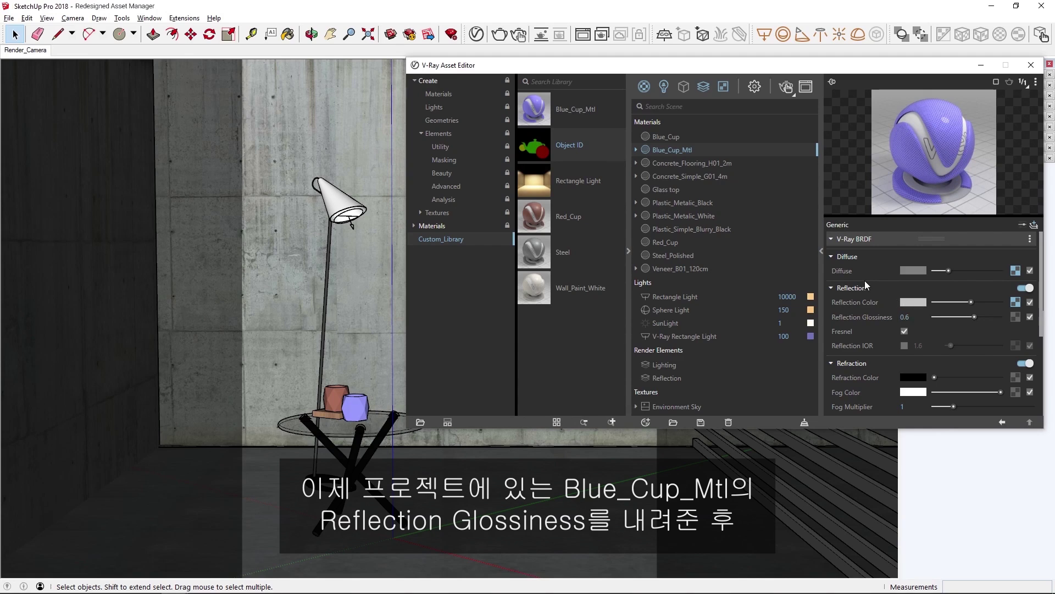
left_click(822, 250)
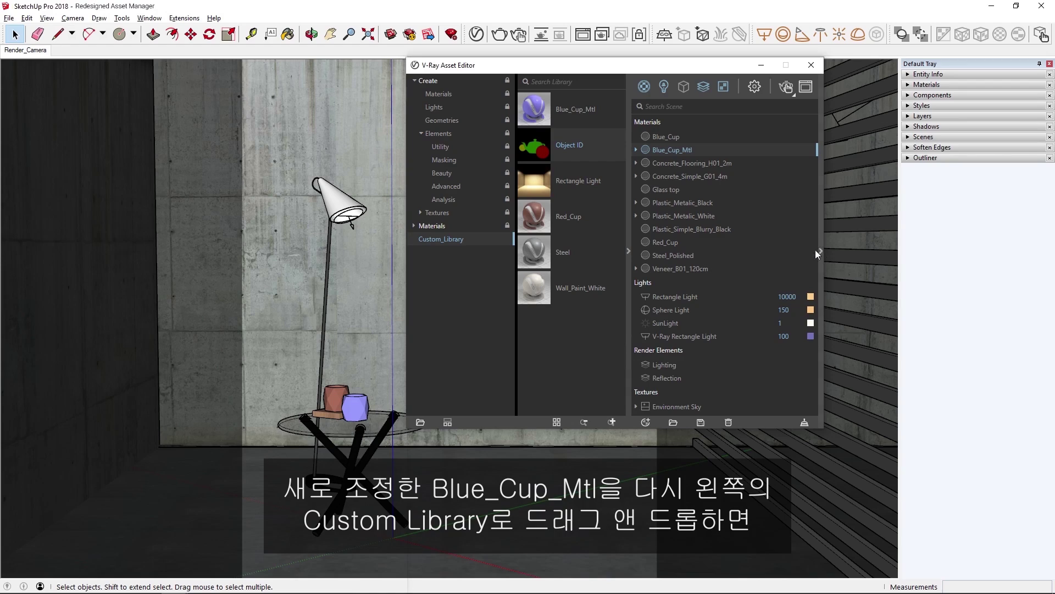
left_click_drag(614, 137, 677, 149)
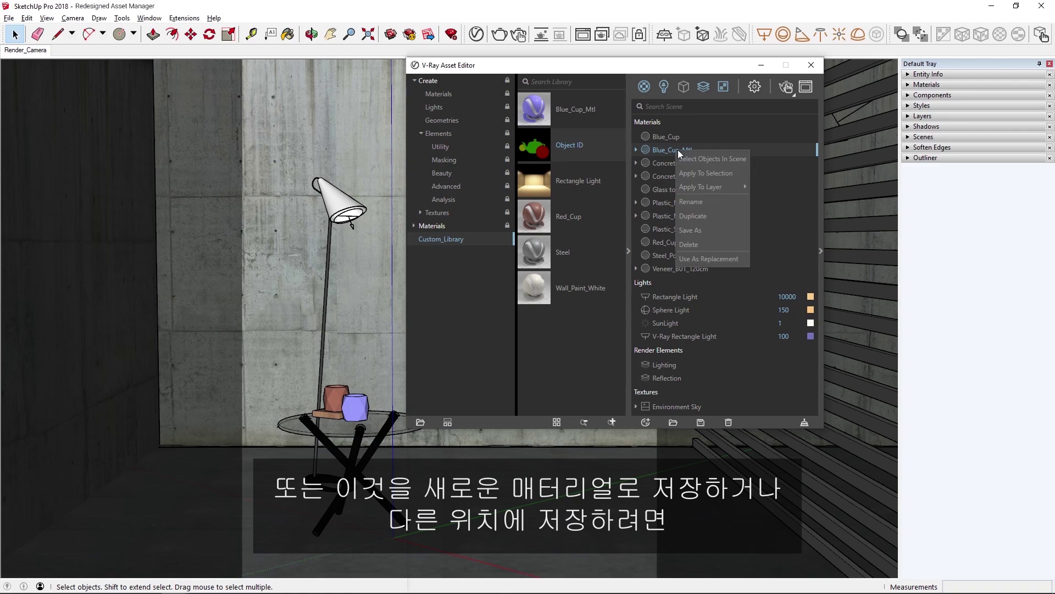
Step: Save the adjusted material as New_Mtl in Custom_Library
left_click(701, 229)
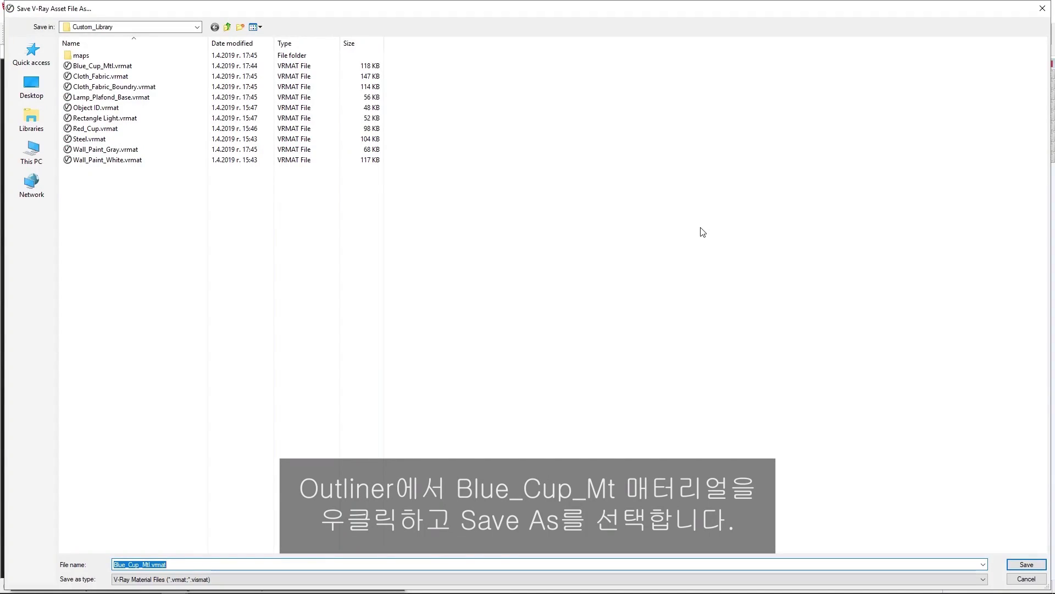
type("New_M")
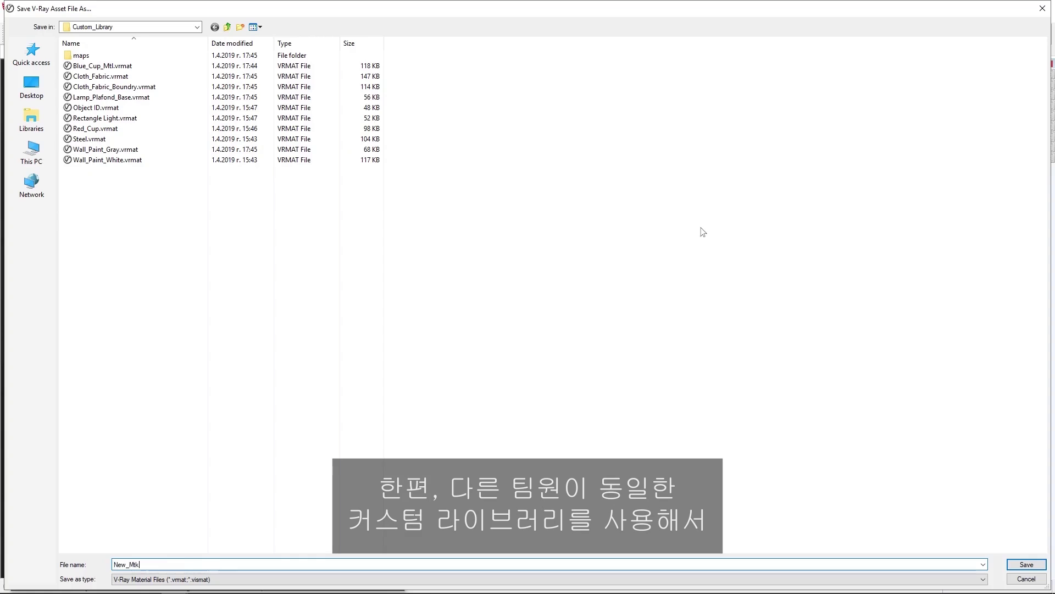
type("tl")
key("Return")
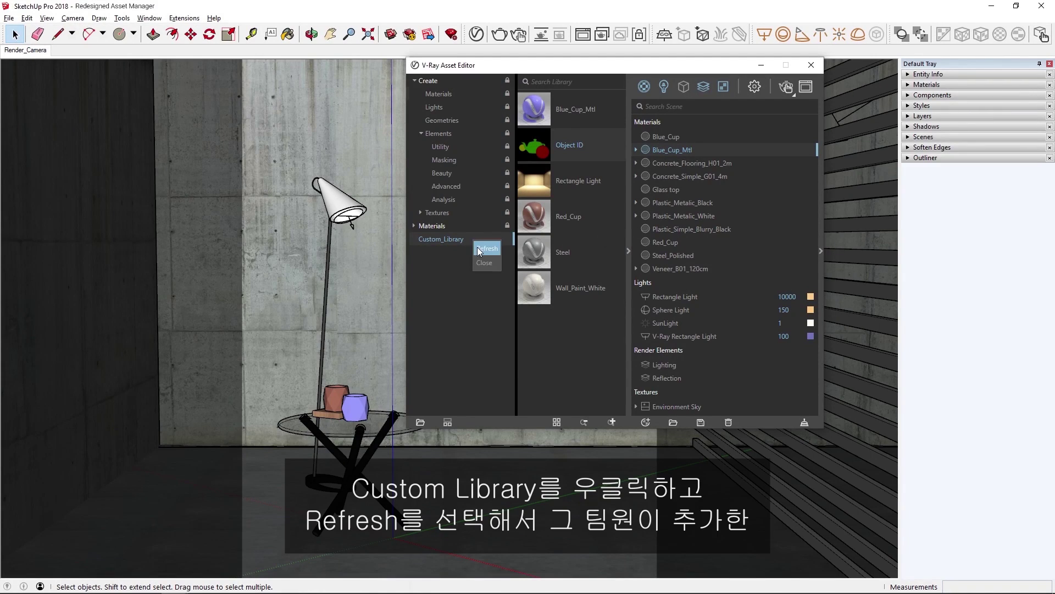
Step: Refresh Custom_Library so Cloth_Fabric, Lamp_Plafond_Base and Wall_Paint_Gray appear
left_click(484, 251)
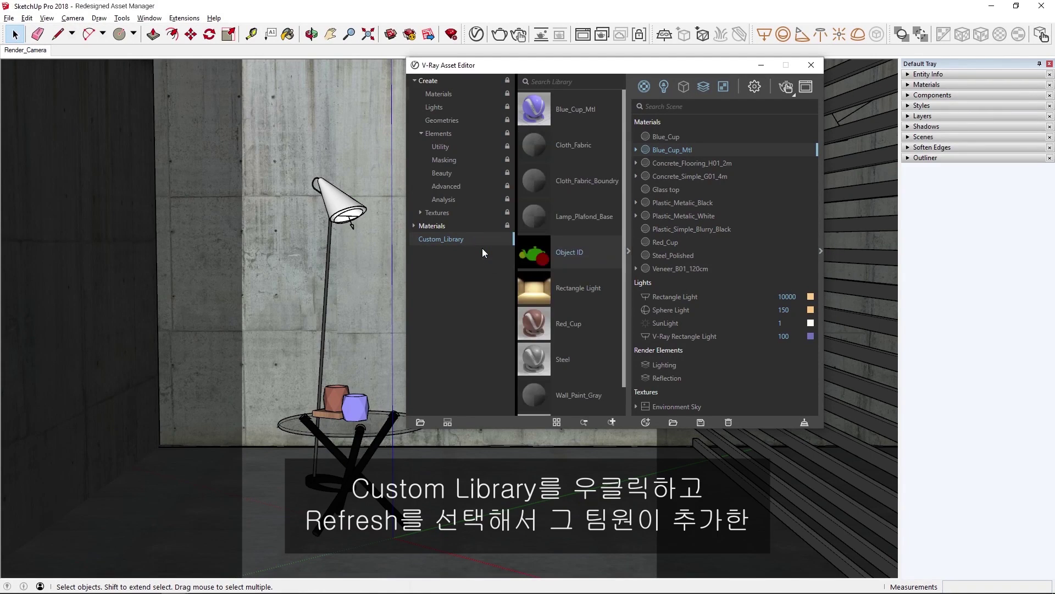